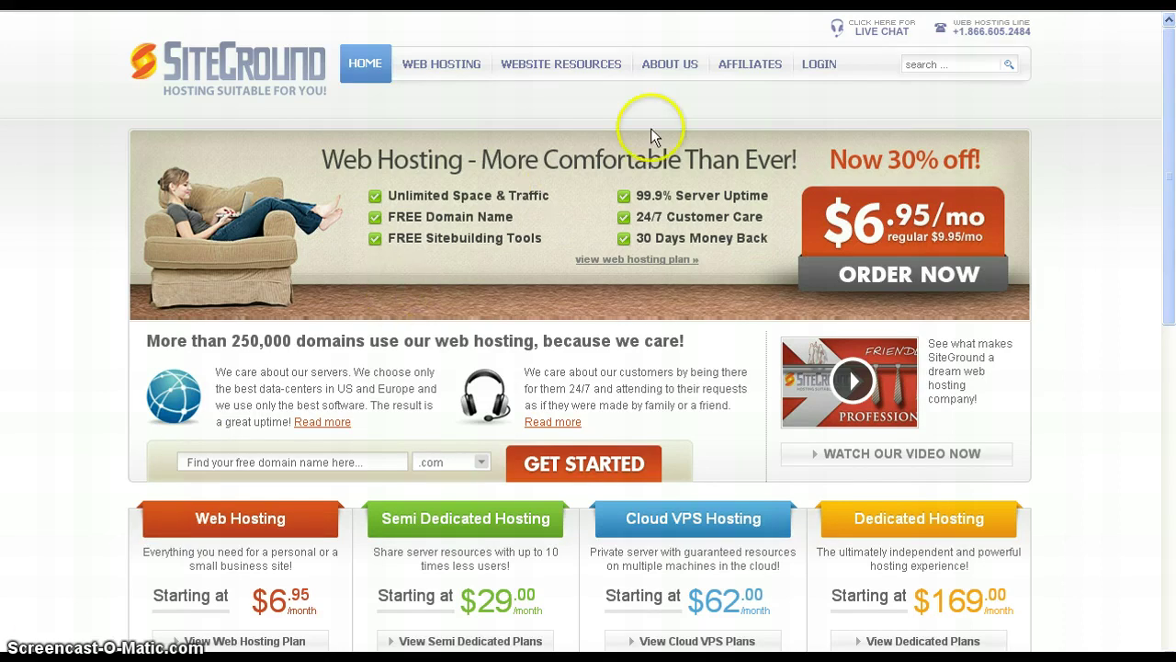
- Sign in to the SiteGround Customer Area with the account username and password, then view My Account
click(818, 66)
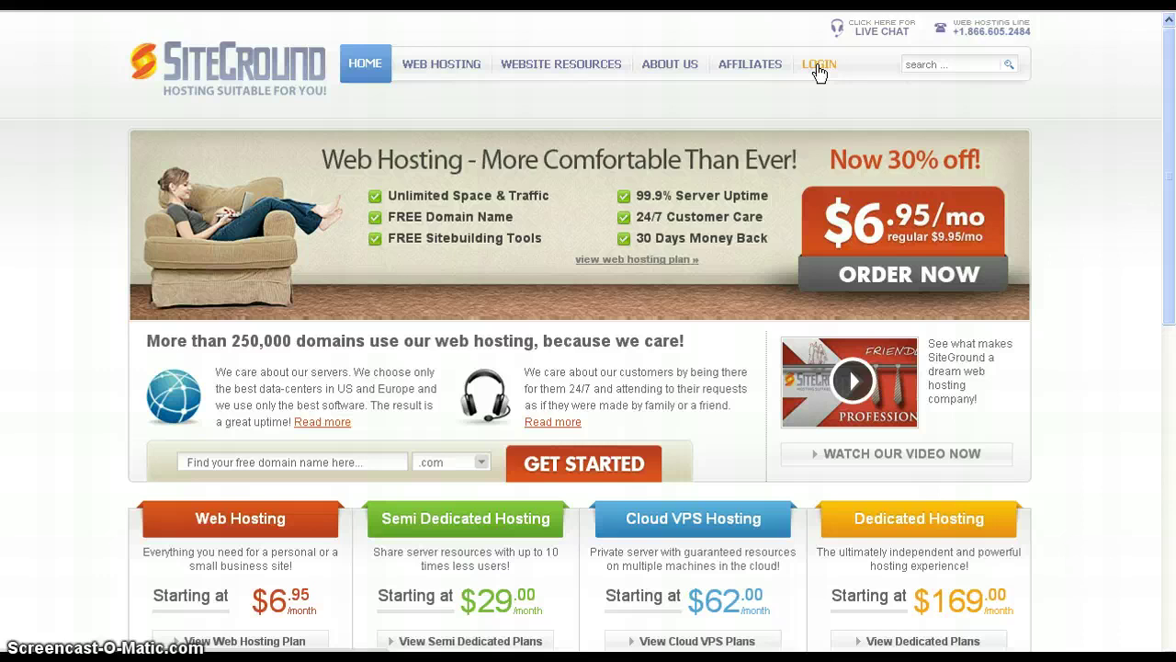
click(819, 71)
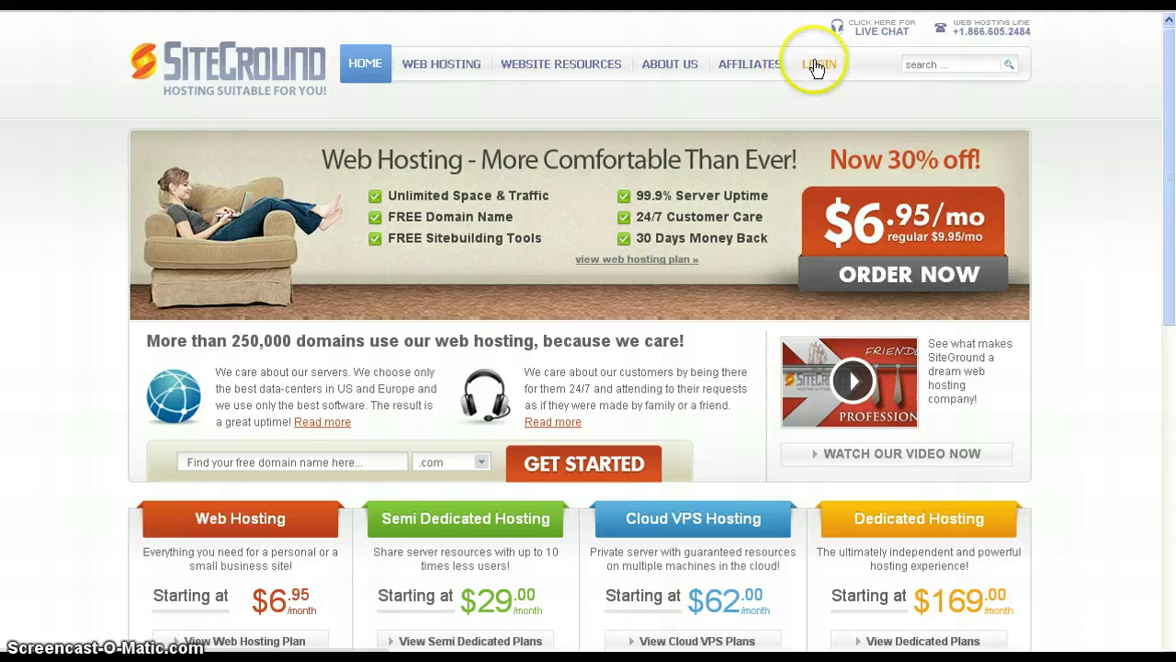
click(817, 66)
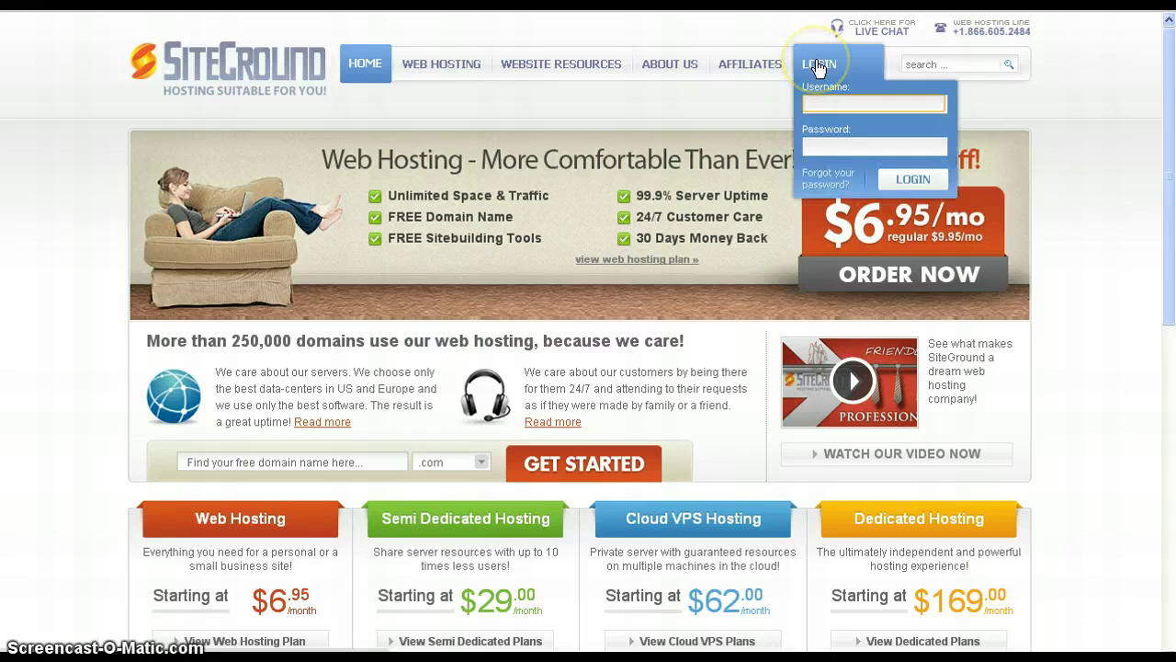
click(822, 102)
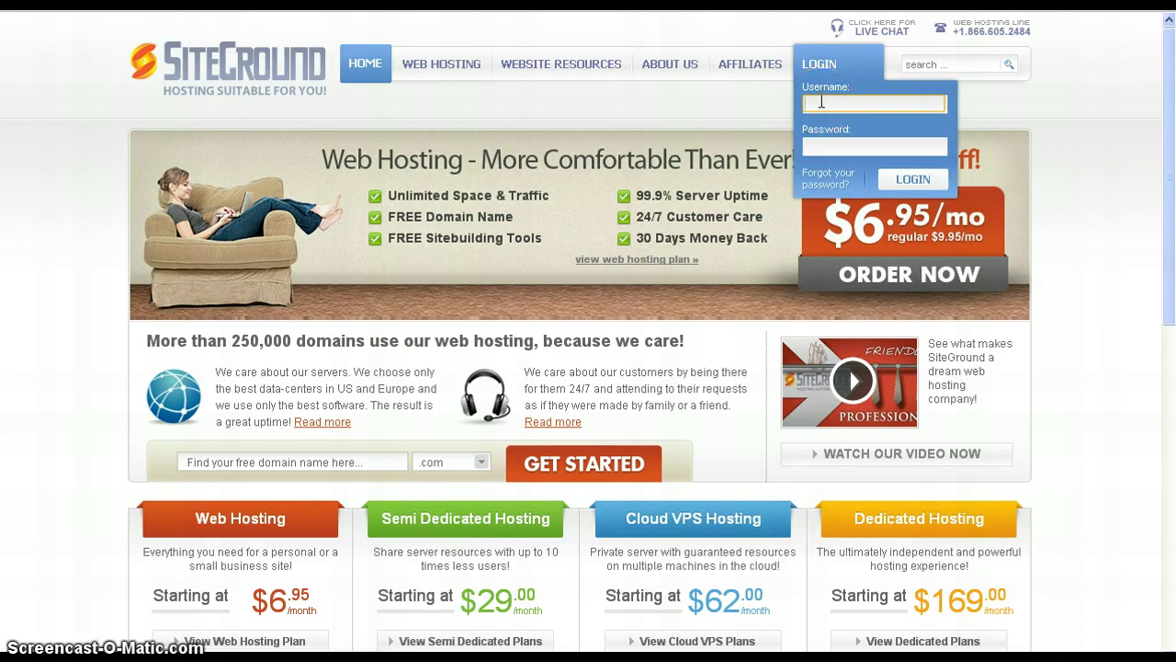
click(827, 144)
click(638, 301)
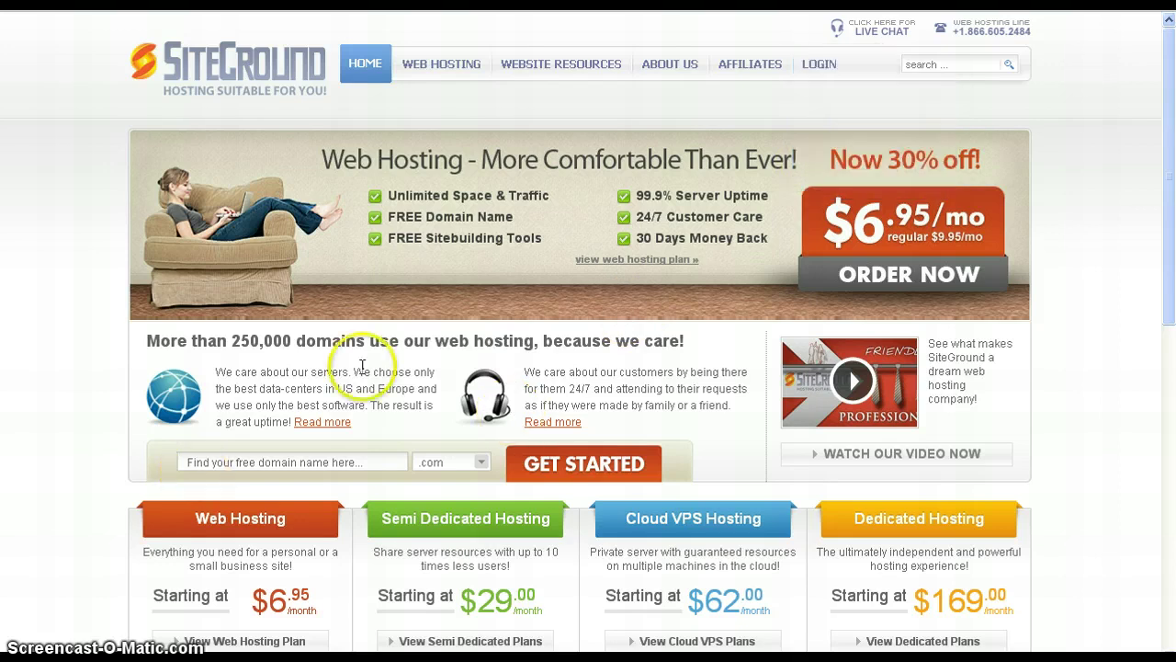
click(826, 72)
click(914, 180)
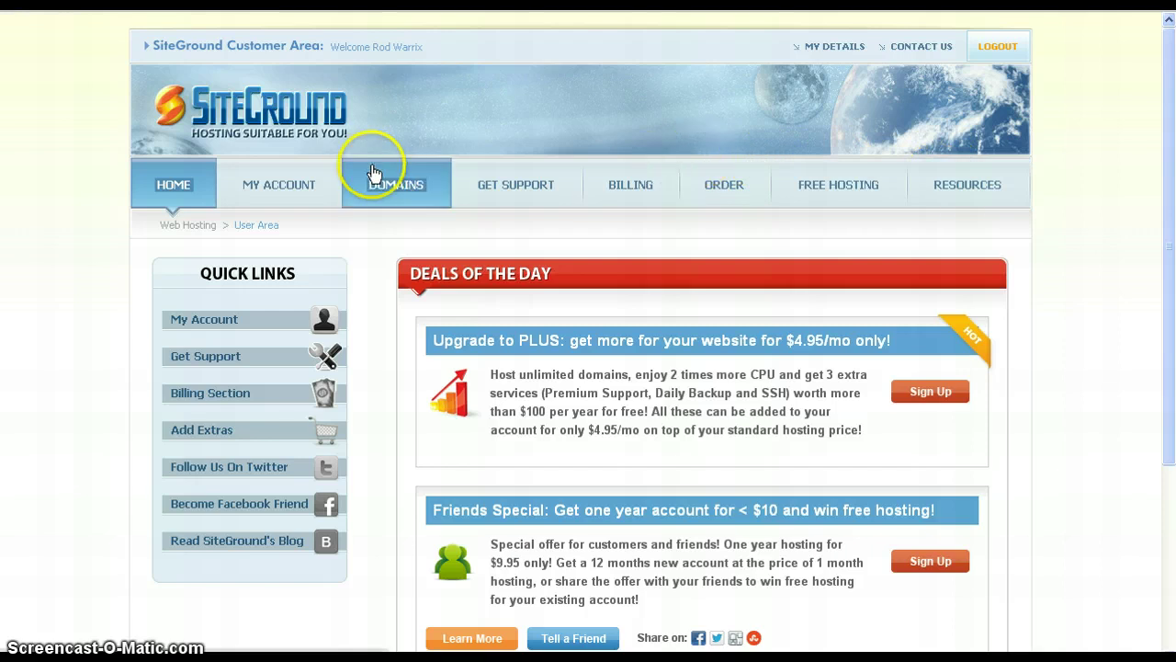
click(295, 190)
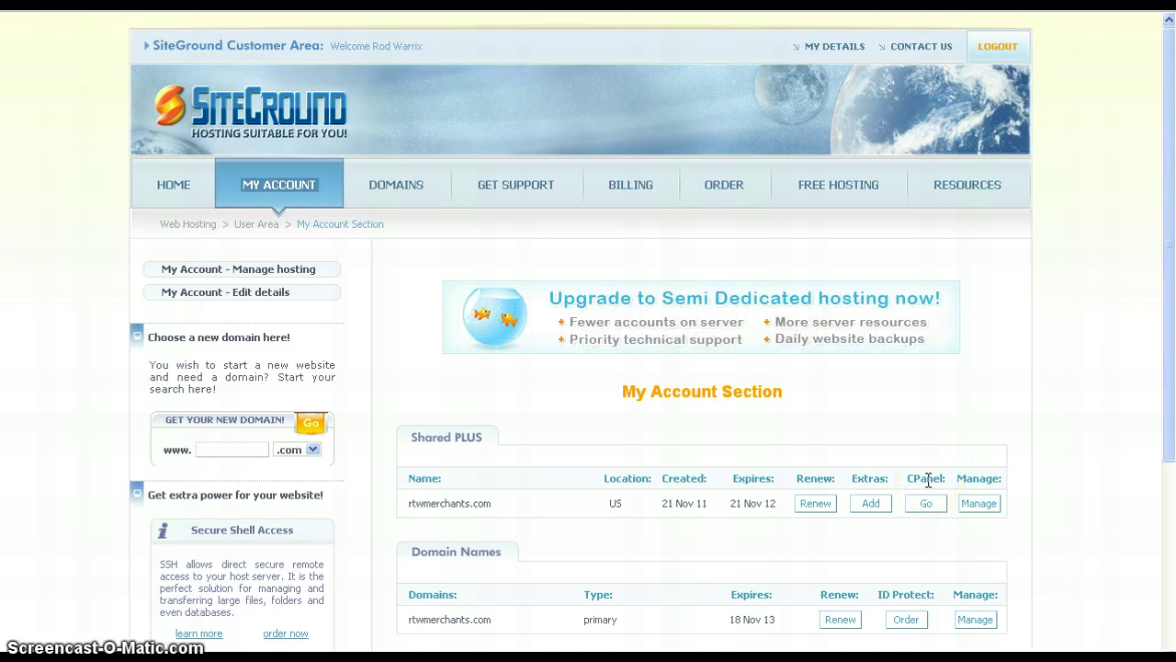
- Choose Go in the CPanel column of the Shared PLUS hosting row
click(927, 504)
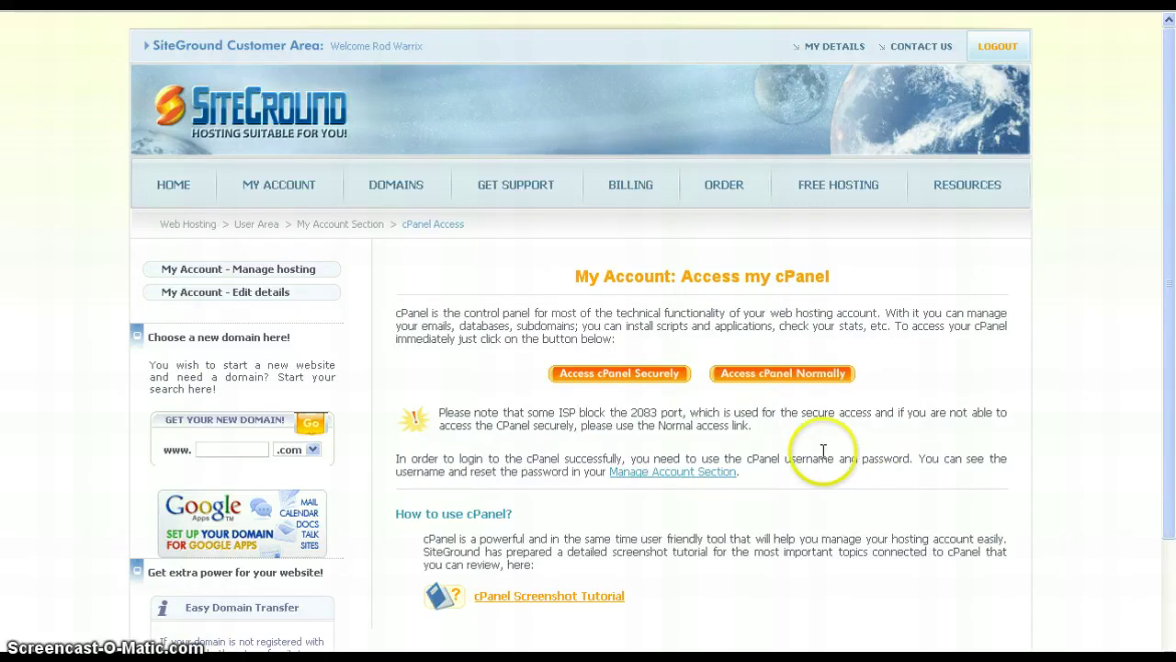
- Open cPanel through Access cPanel Normally after the secure option fails
click(623, 379)
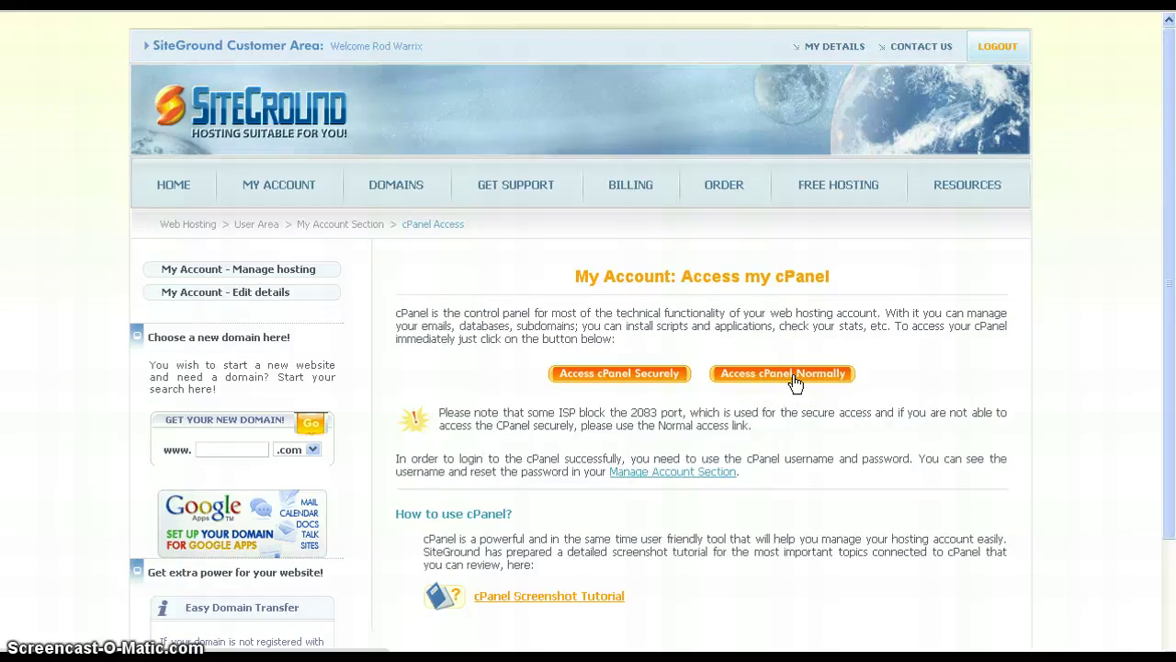
click(795, 380)
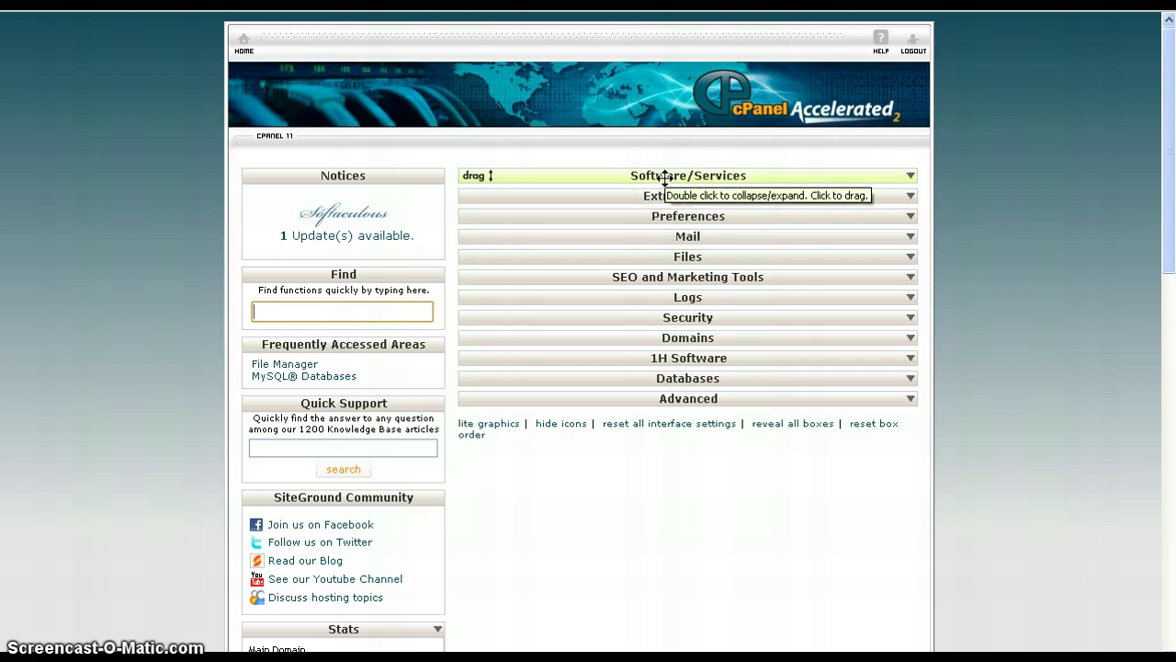
- Launch Softaculous from the expanded Software/Services group in cPanel
click(723, 174)
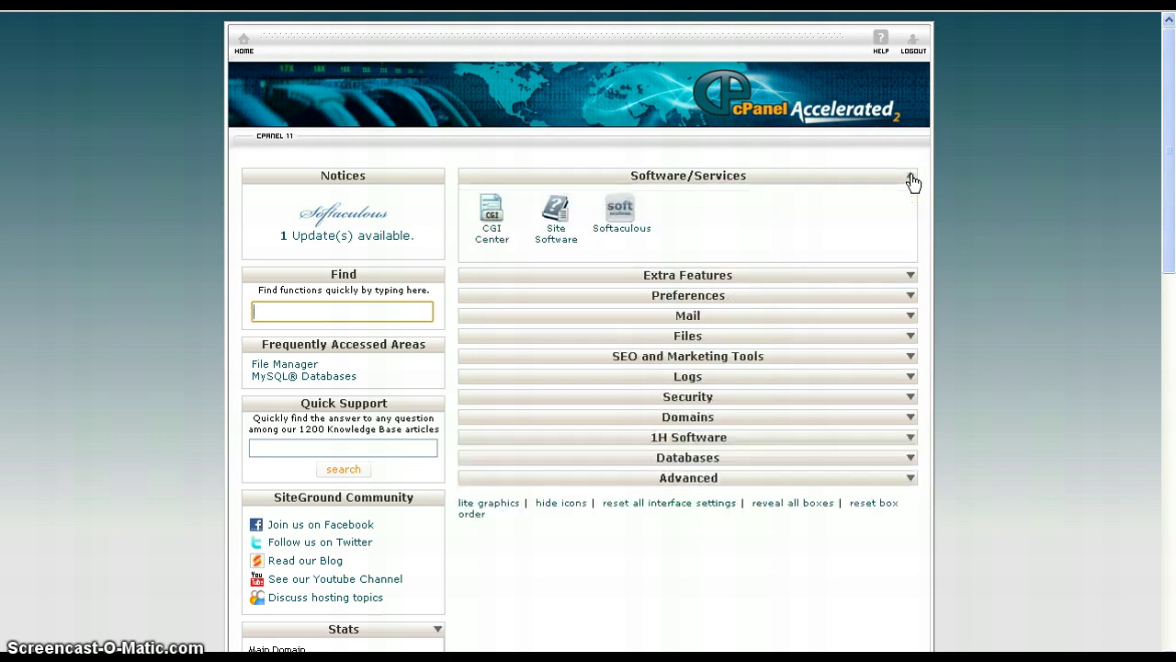
click(689, 234)
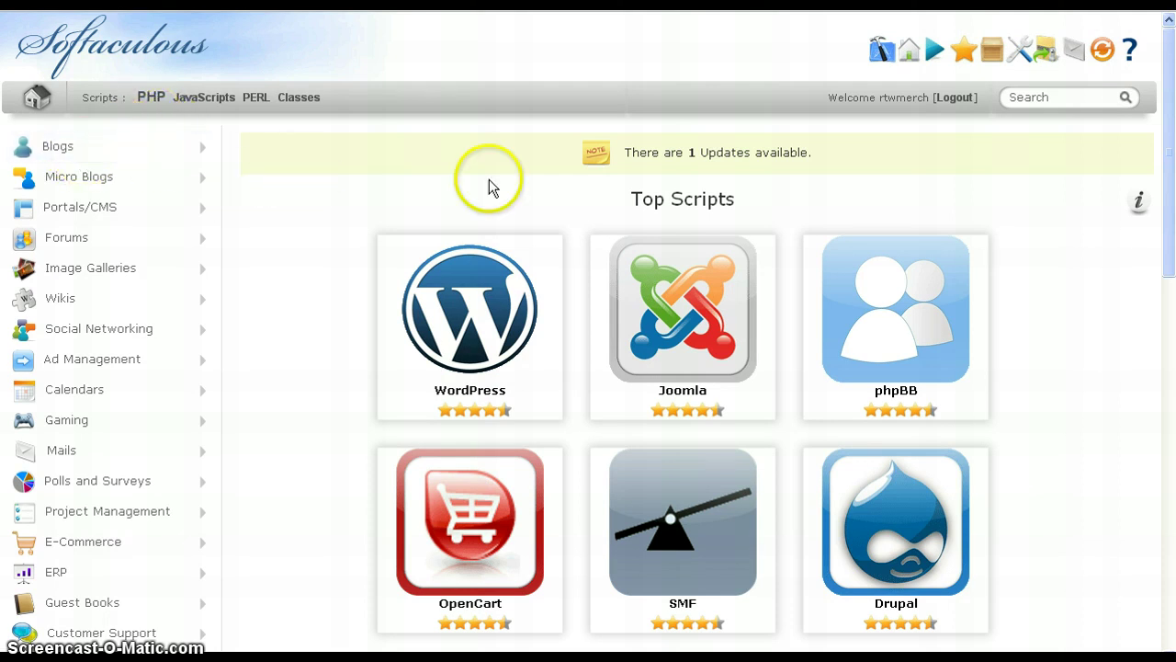
- Start a Joomla install from the Joomla tile under Top Scripts
mouse_move(665, 268)
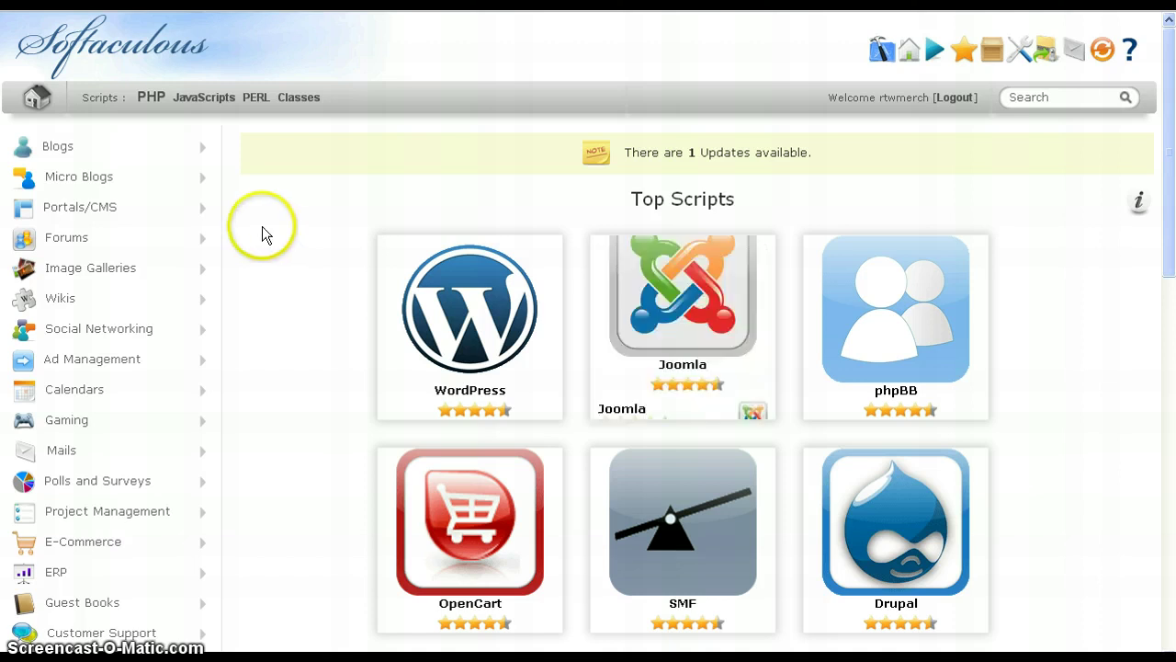
mouse_move(450, 272)
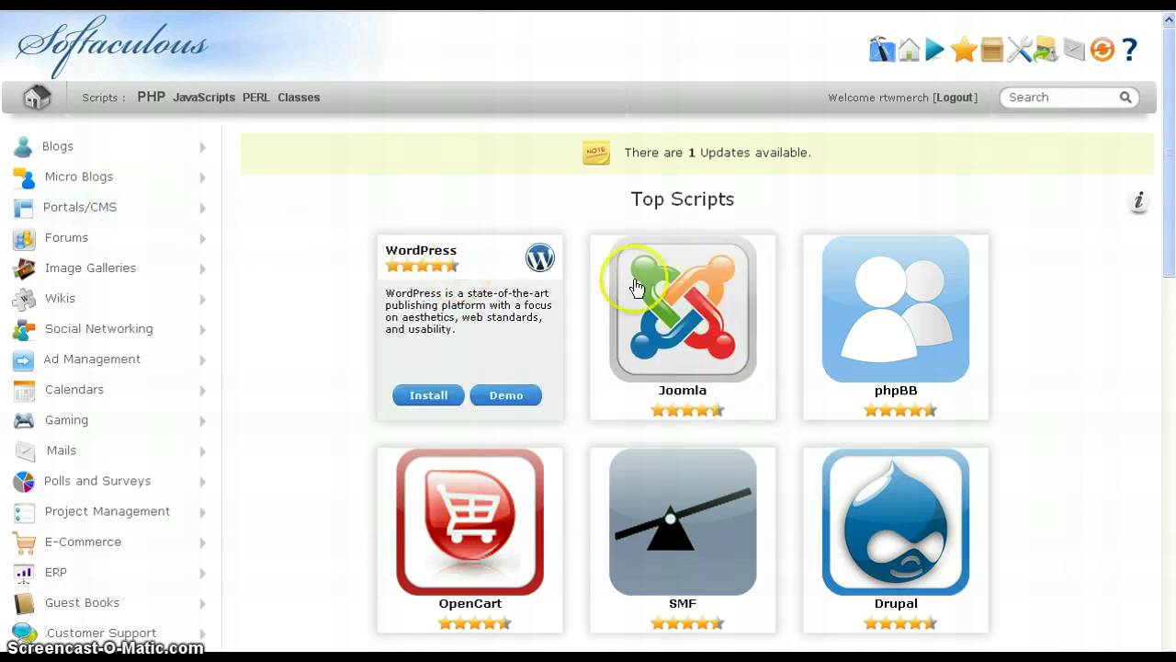
mouse_move(695, 303)
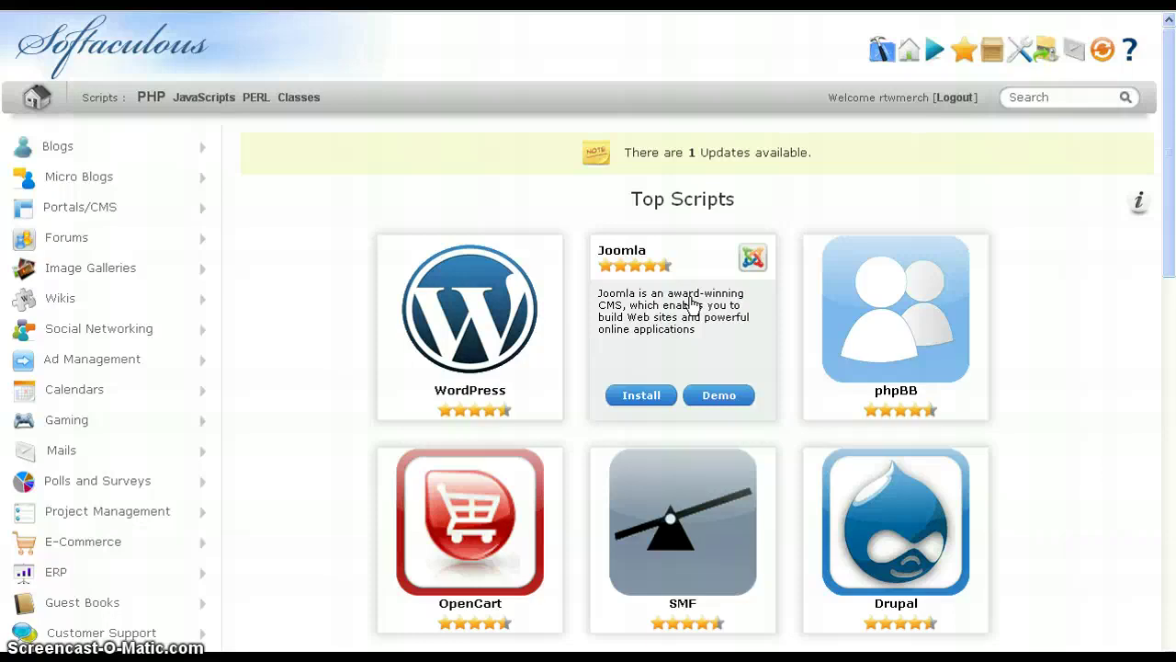
click(640, 395)
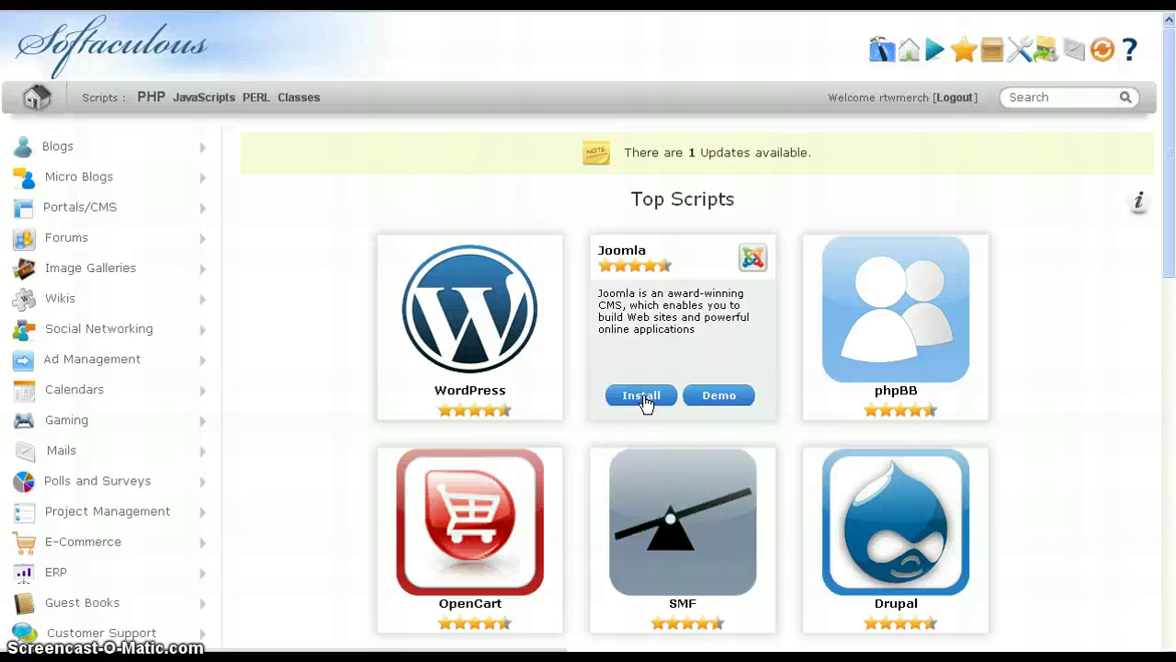
click(689, 313)
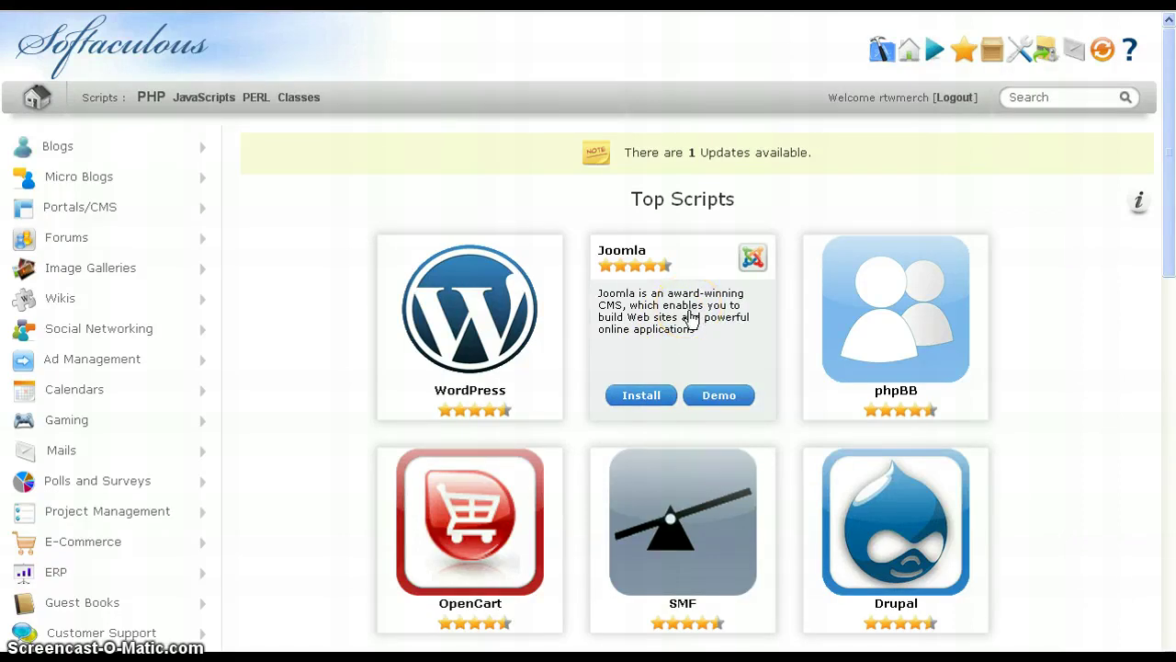
click(645, 393)
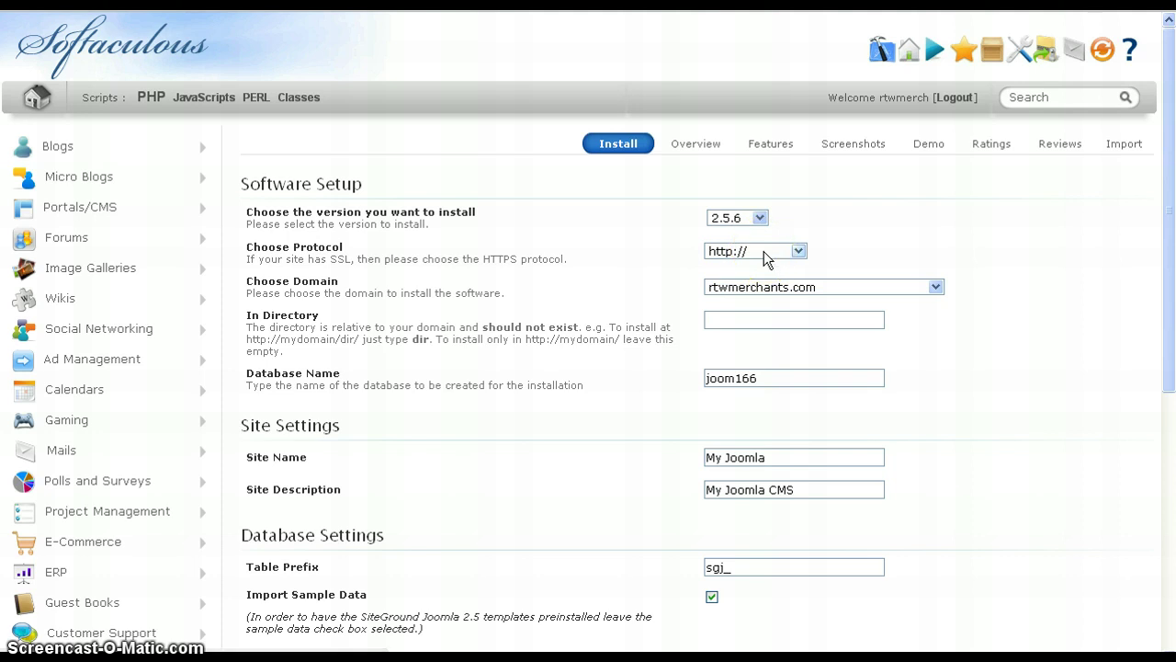
click(768, 256)
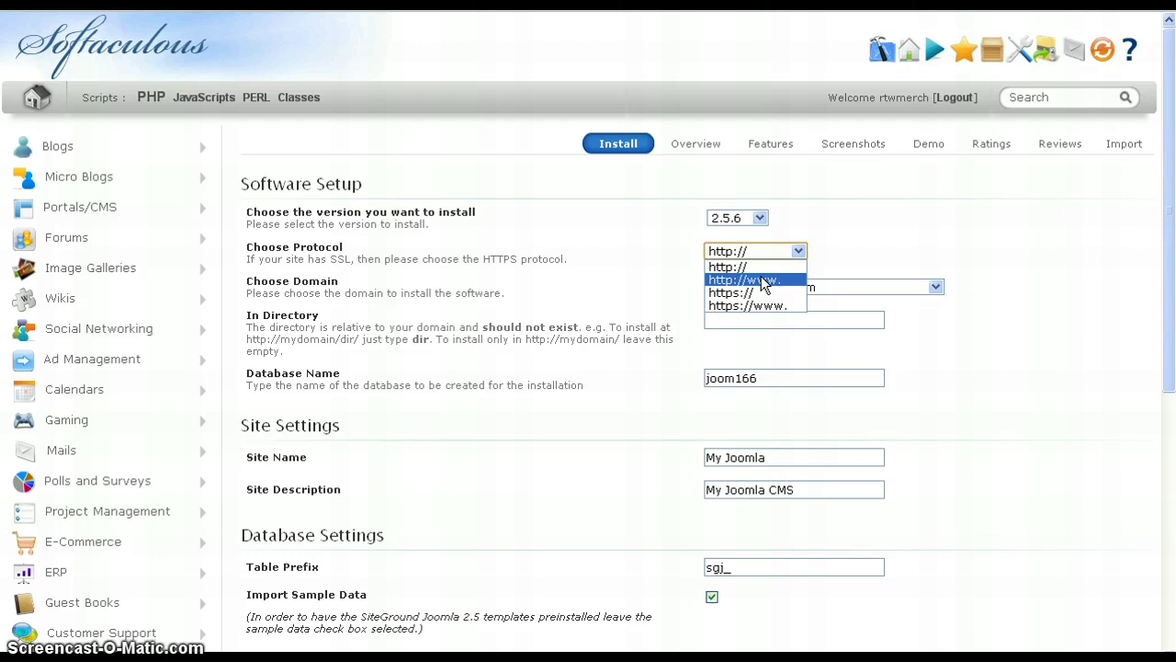
click(763, 281)
click(778, 290)
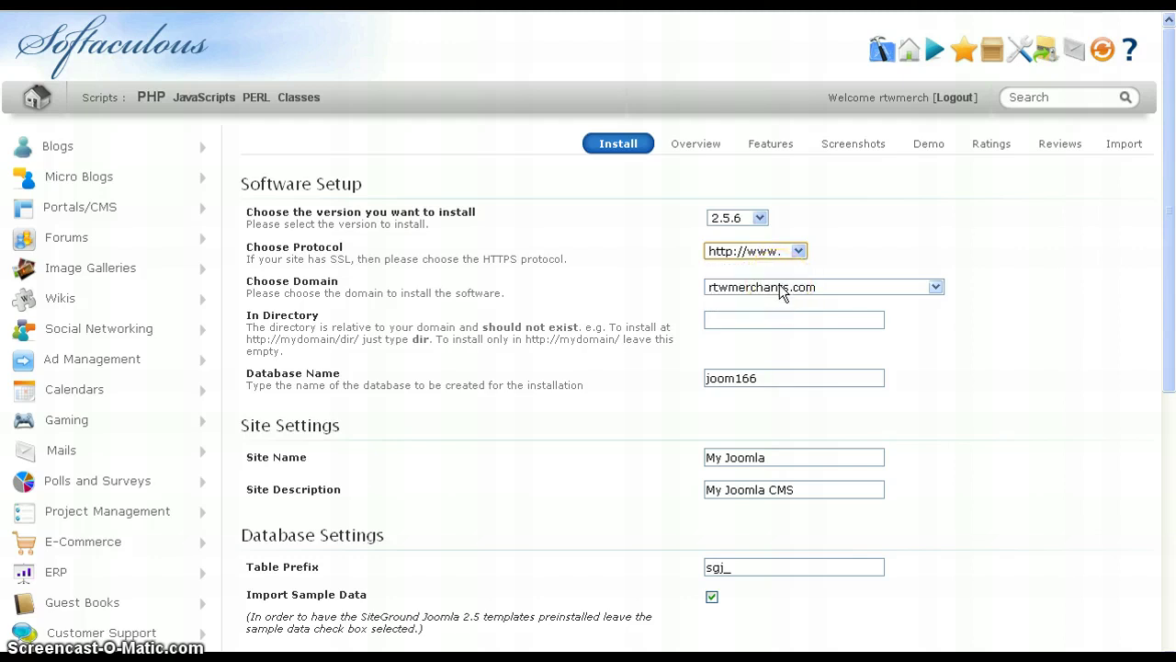
click(782, 288)
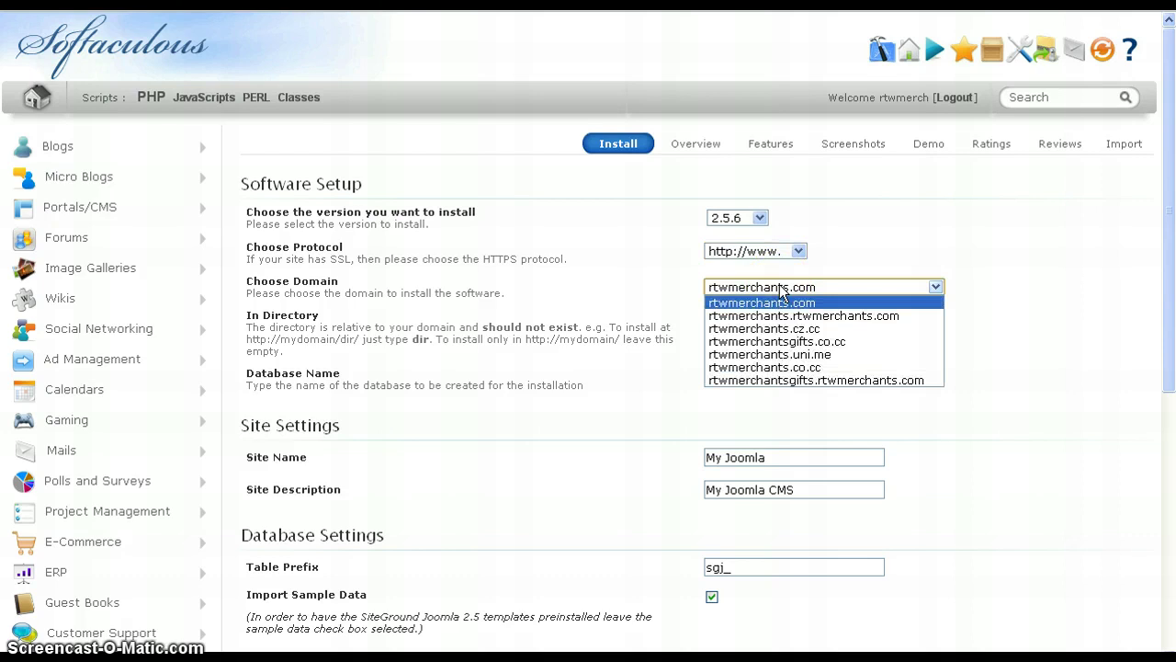
click(782, 345)
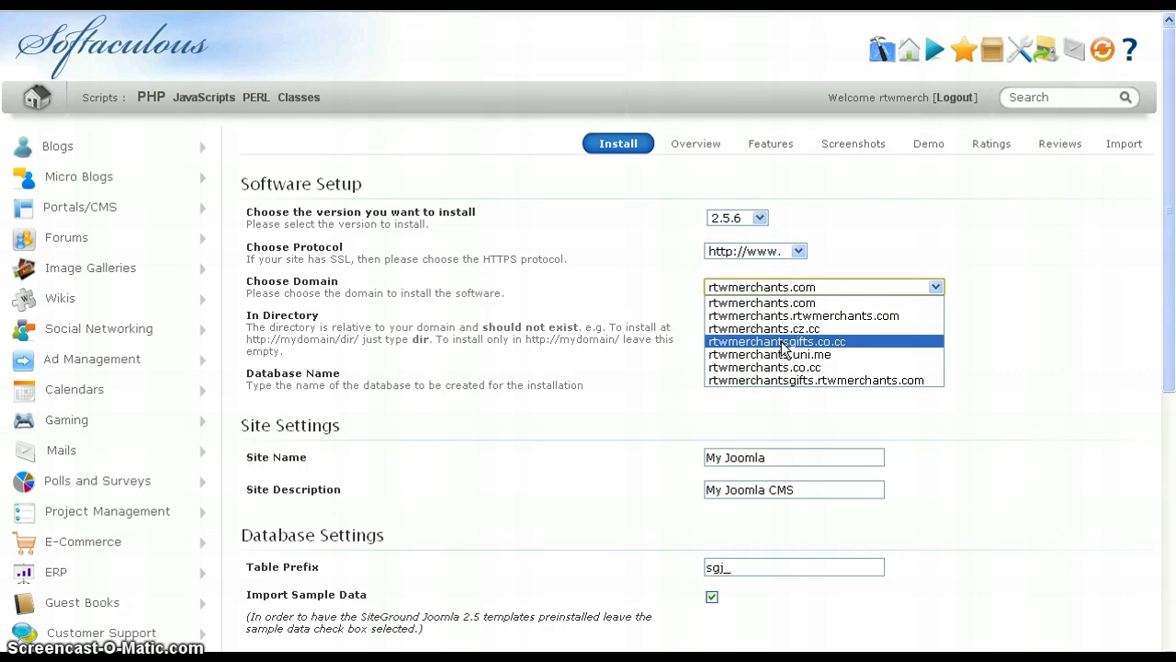
click(781, 342)
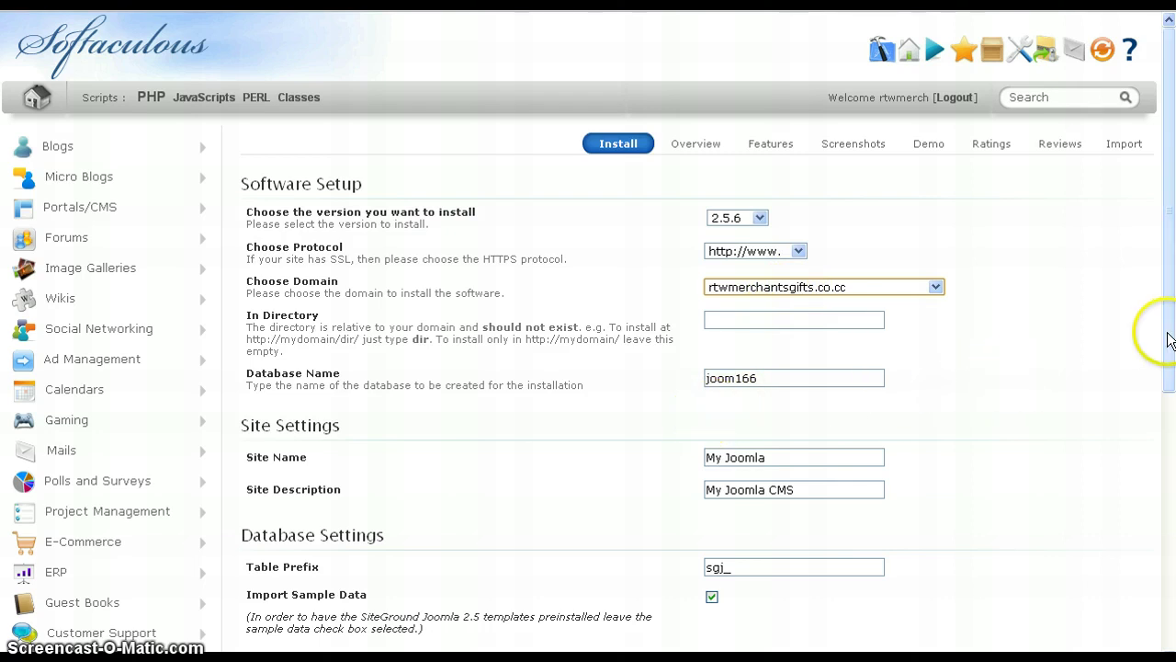
drag(1172, 342, 1169, 550)
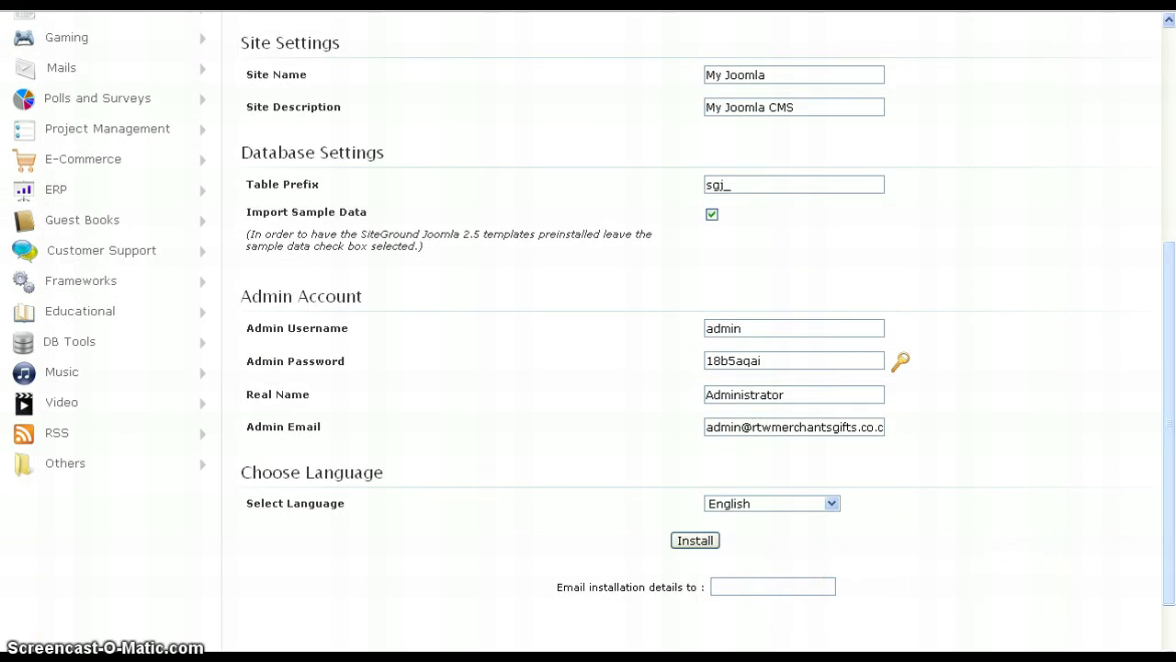
drag(1171, 495, 1160, 341)
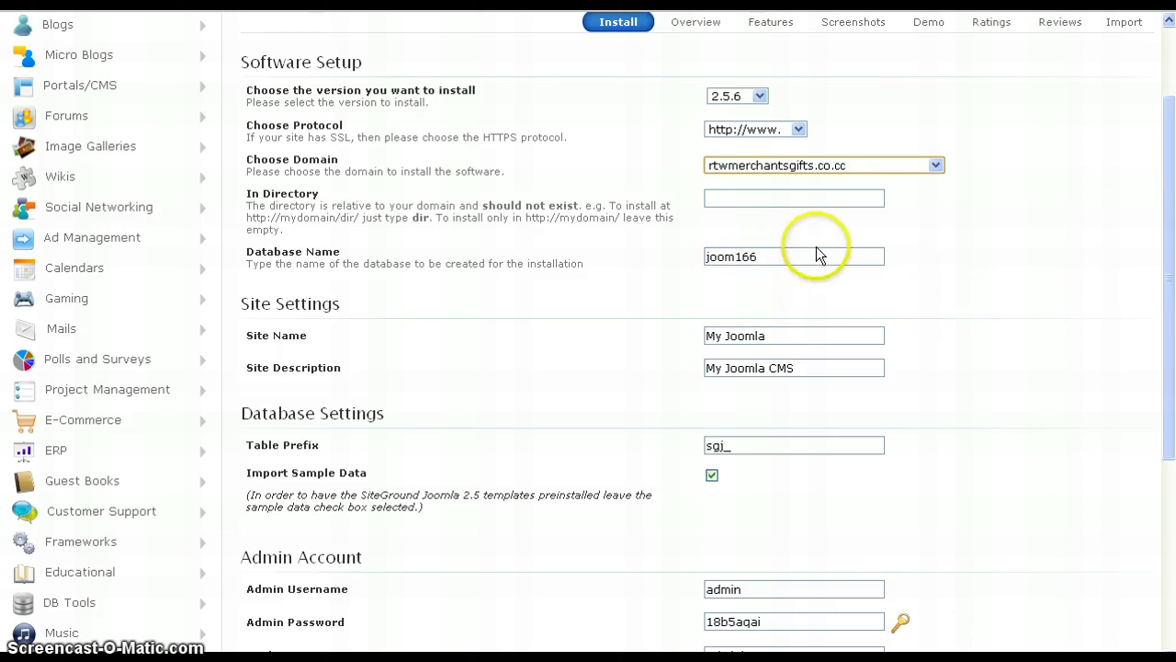
- Set Site Name to 'Testing Joomla' and Site Description to 'Testing Joomla on Siteground'
triple_click(790, 335)
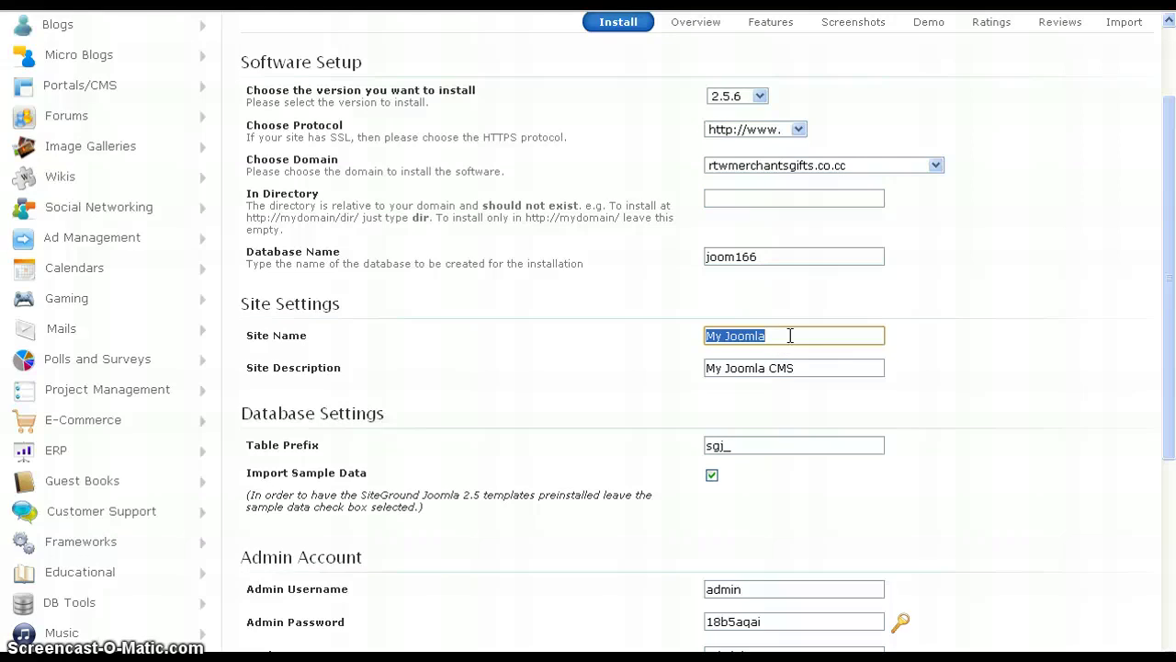
text(Testing Joomla)
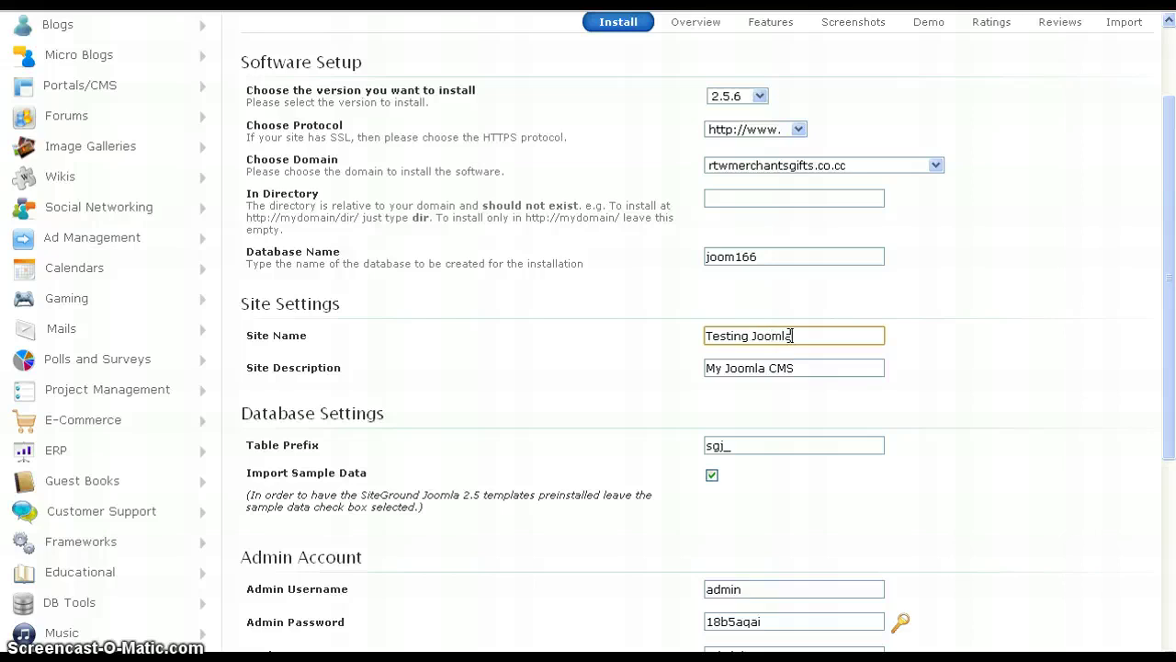
key(Tab)
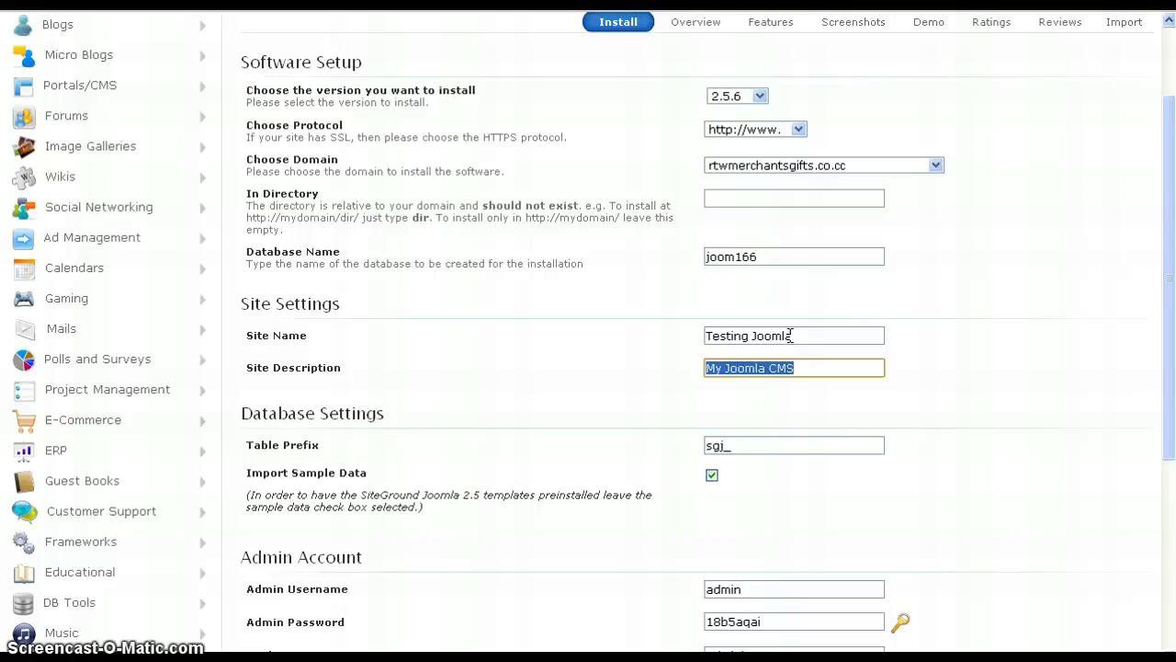
text(Testing)
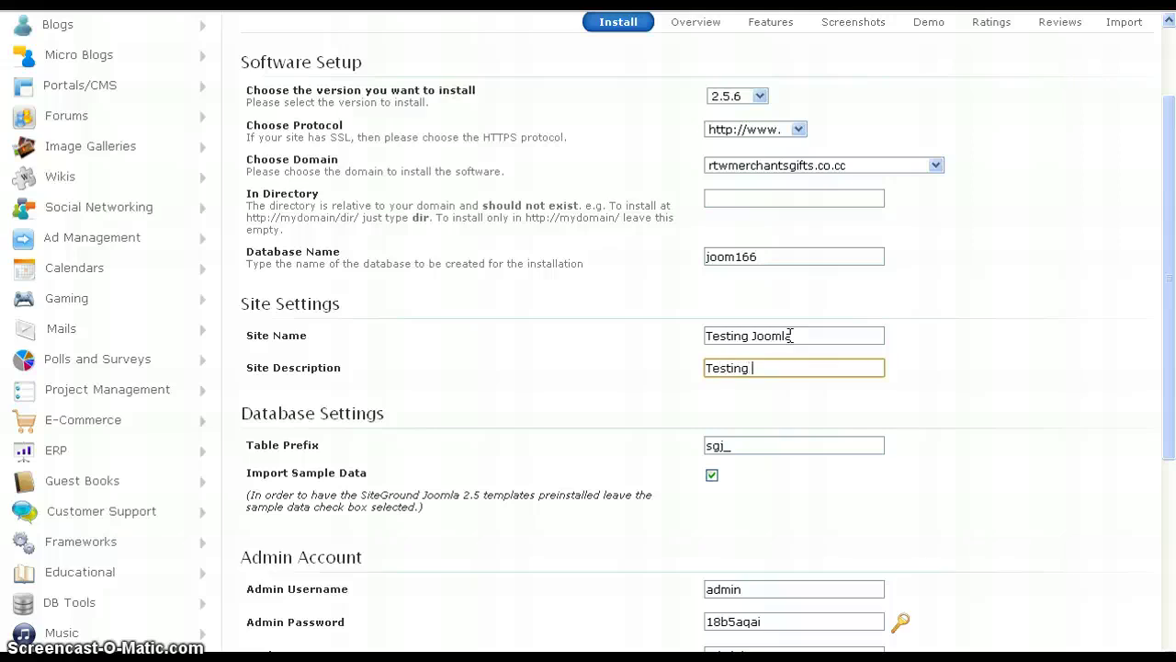
text( Joomla on Siteground)
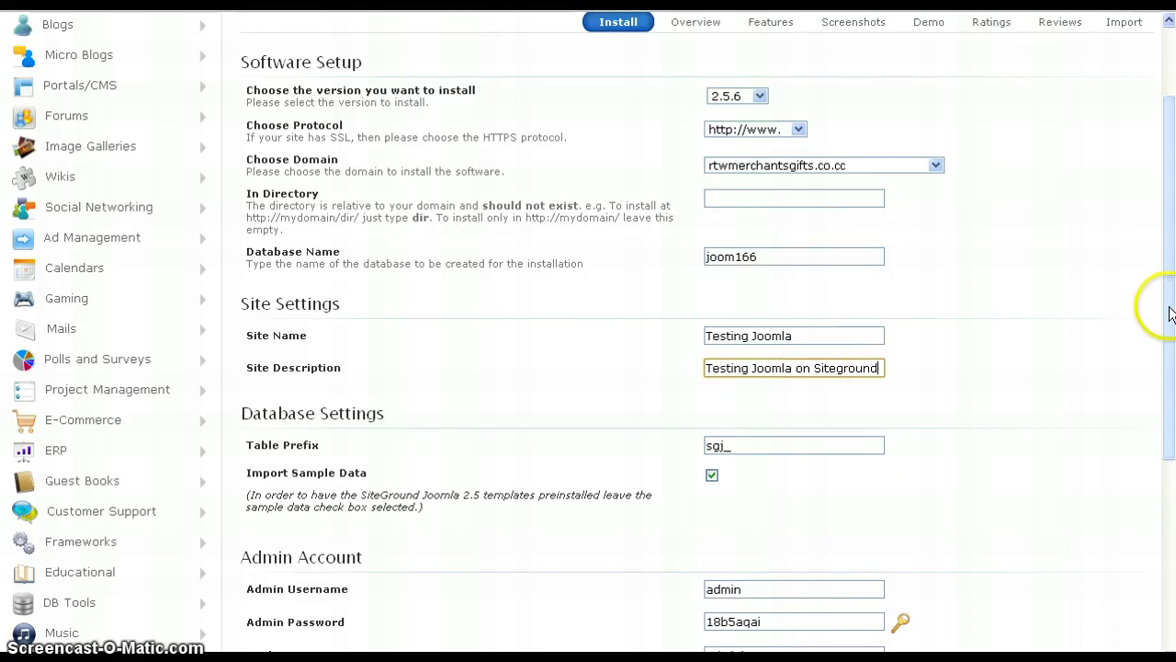
- Enter the owner's e-mail address for installation details and submit the install
drag(1169, 313, 1172, 455)
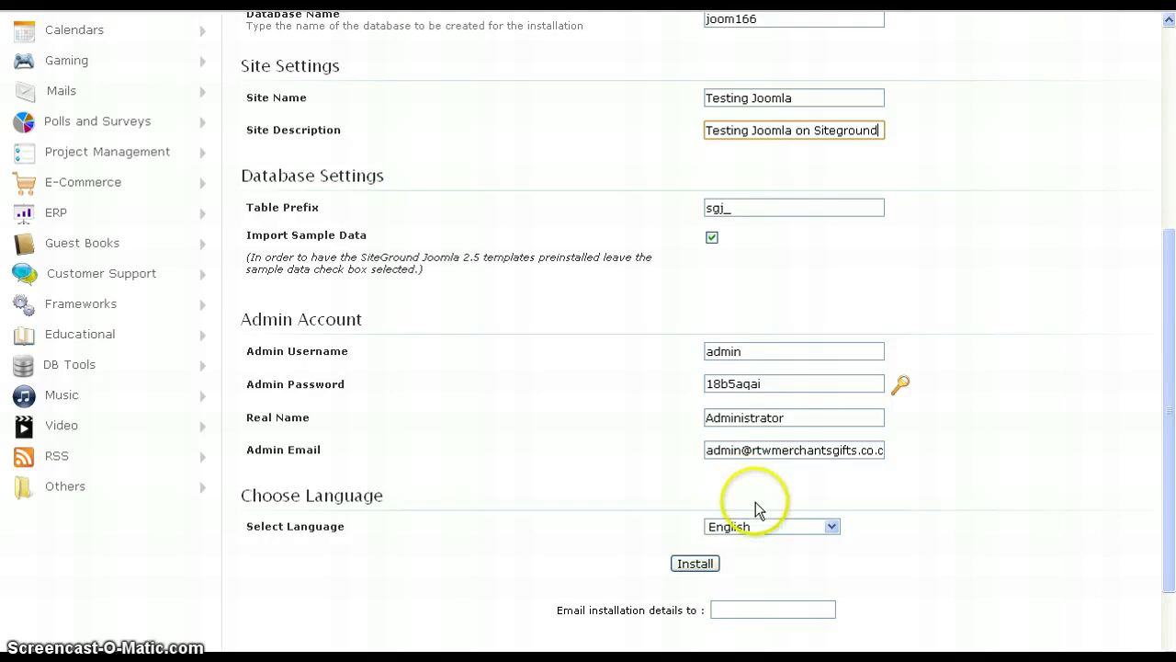
click(744, 611)
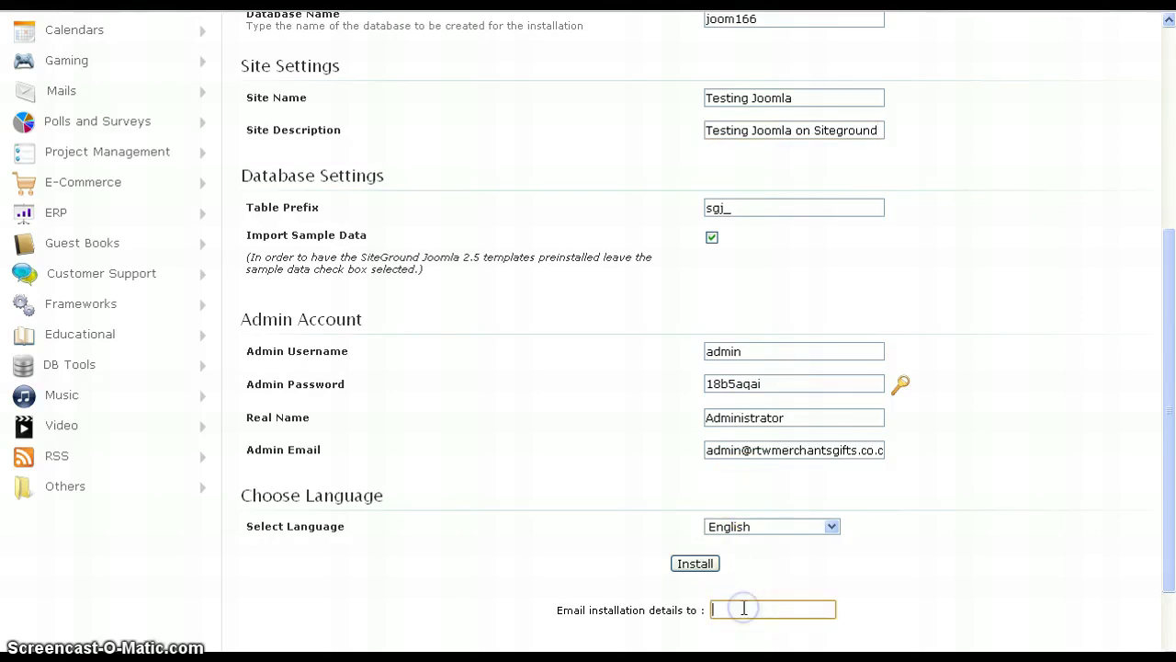
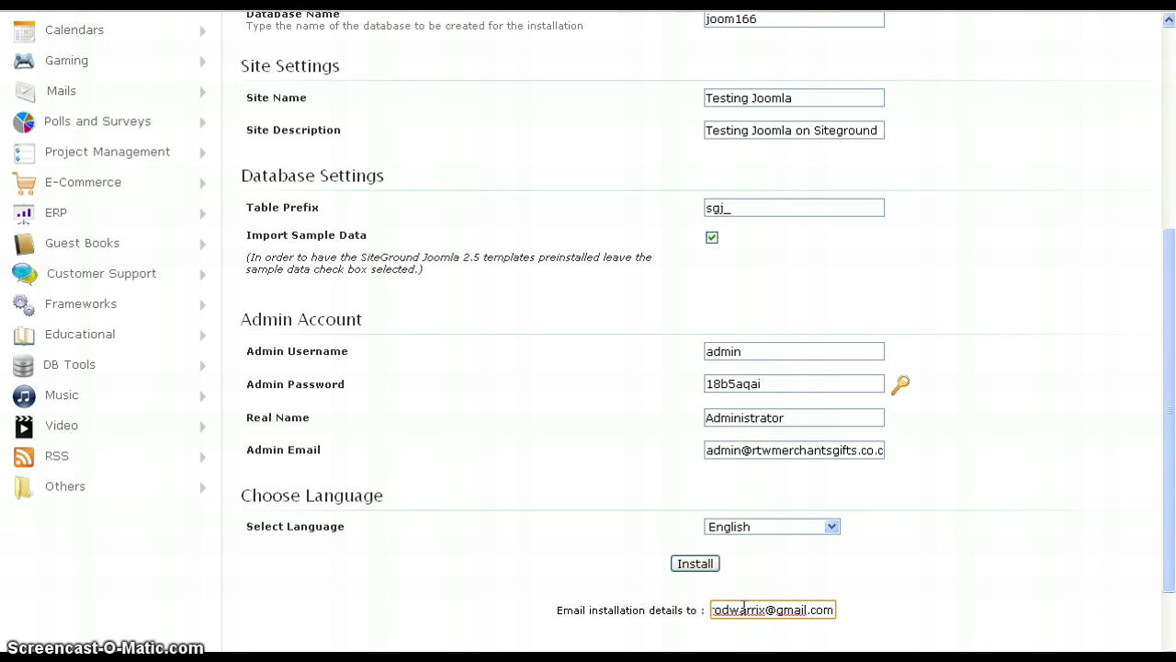
click(702, 572)
click(703, 573)
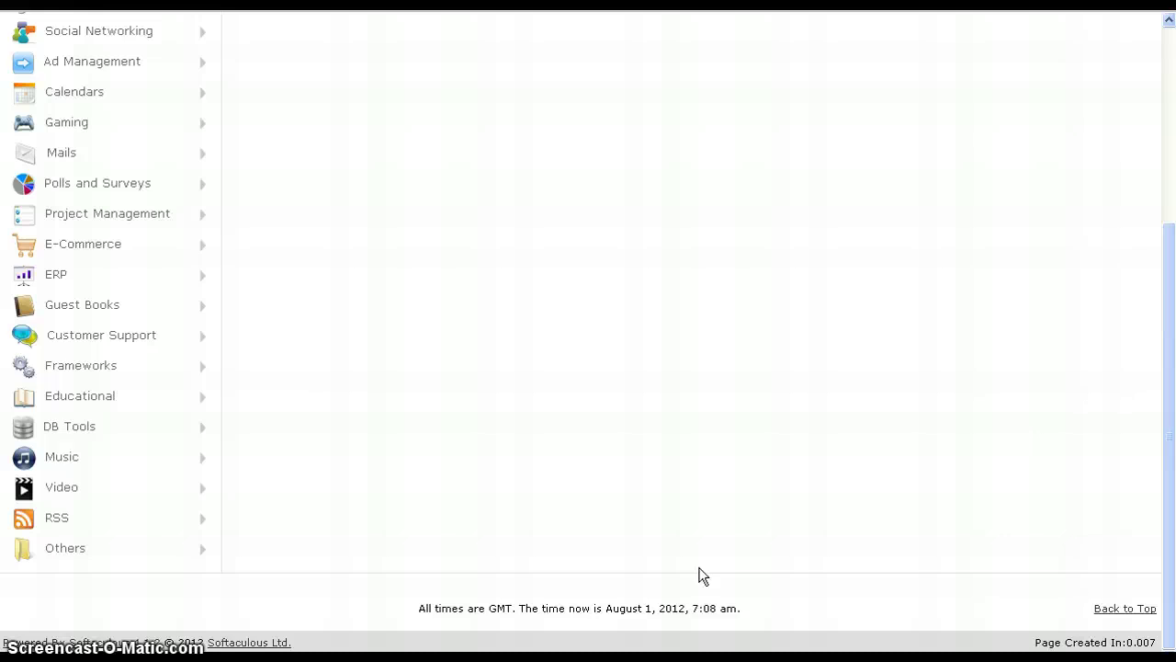
- Scroll up to the 'Congratulations, the software was installed successfully' message with site and admin URLs
click(1172, 468)
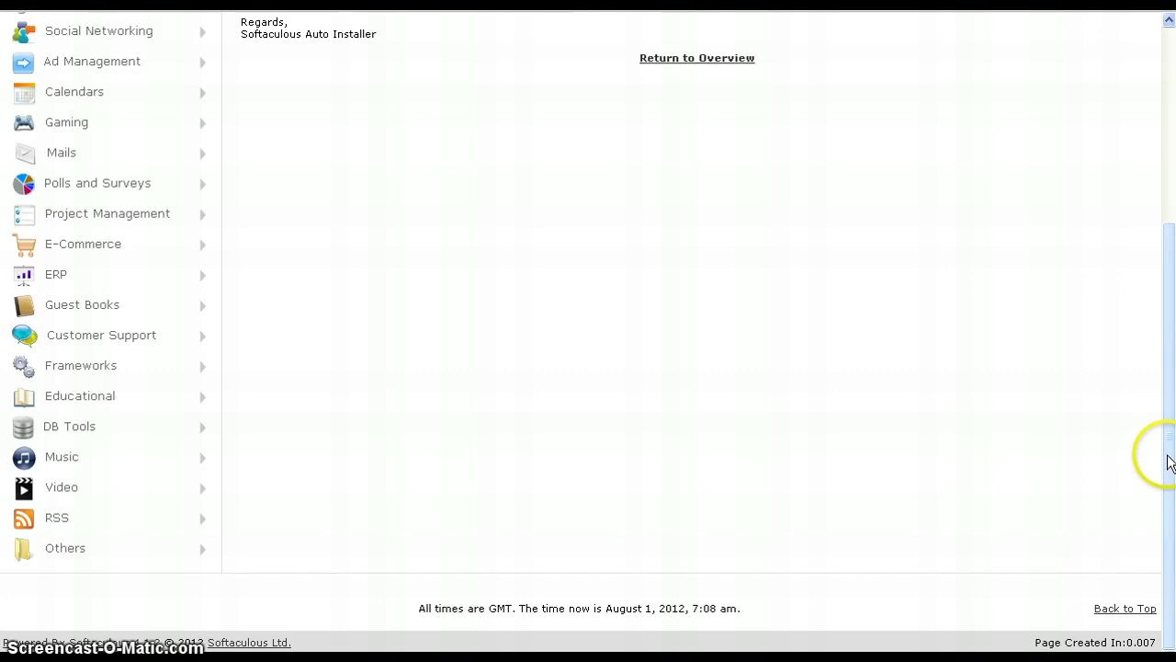
drag(1171, 468, 1171, 274)
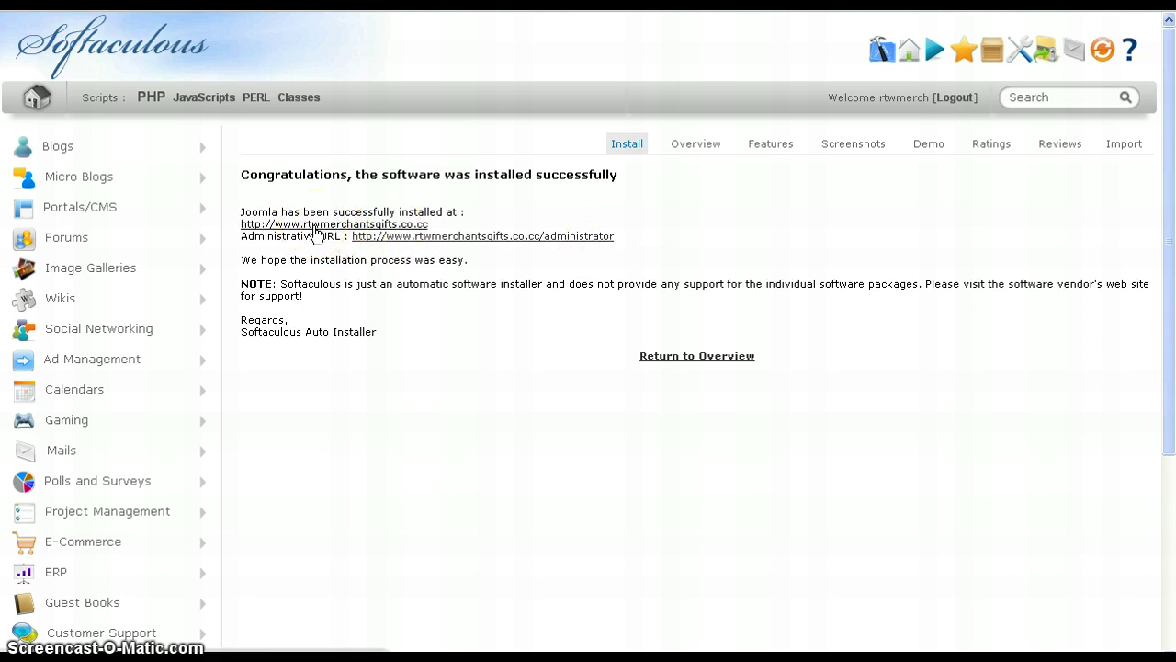
click(313, 226)
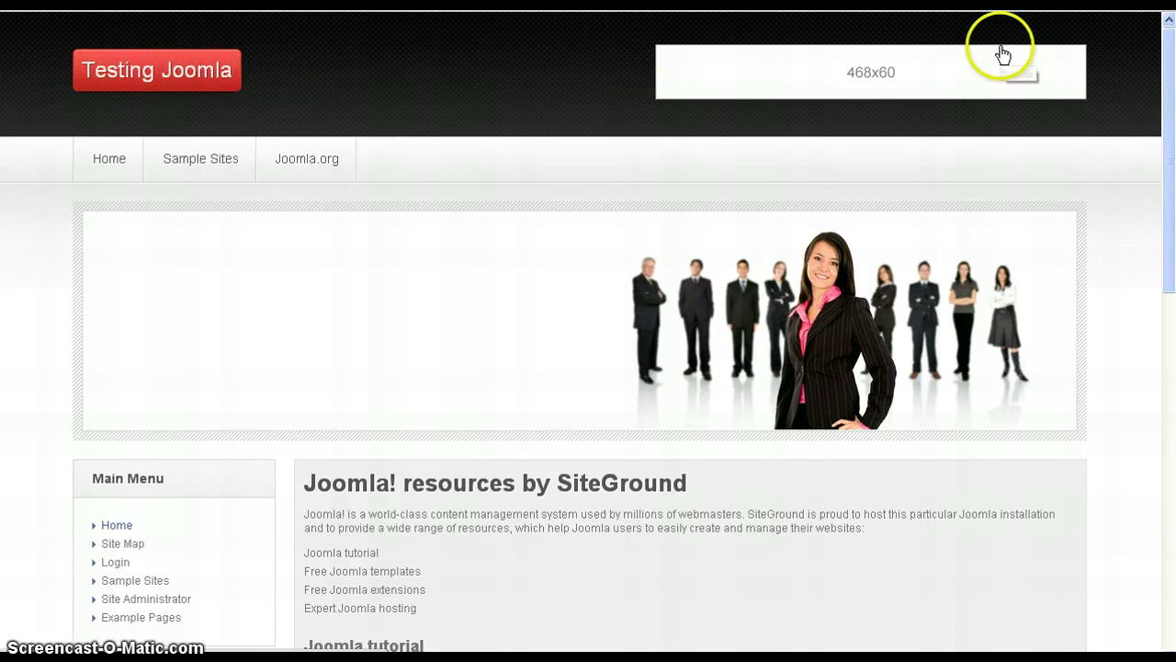
drag(1168, 76, 1169, 436)
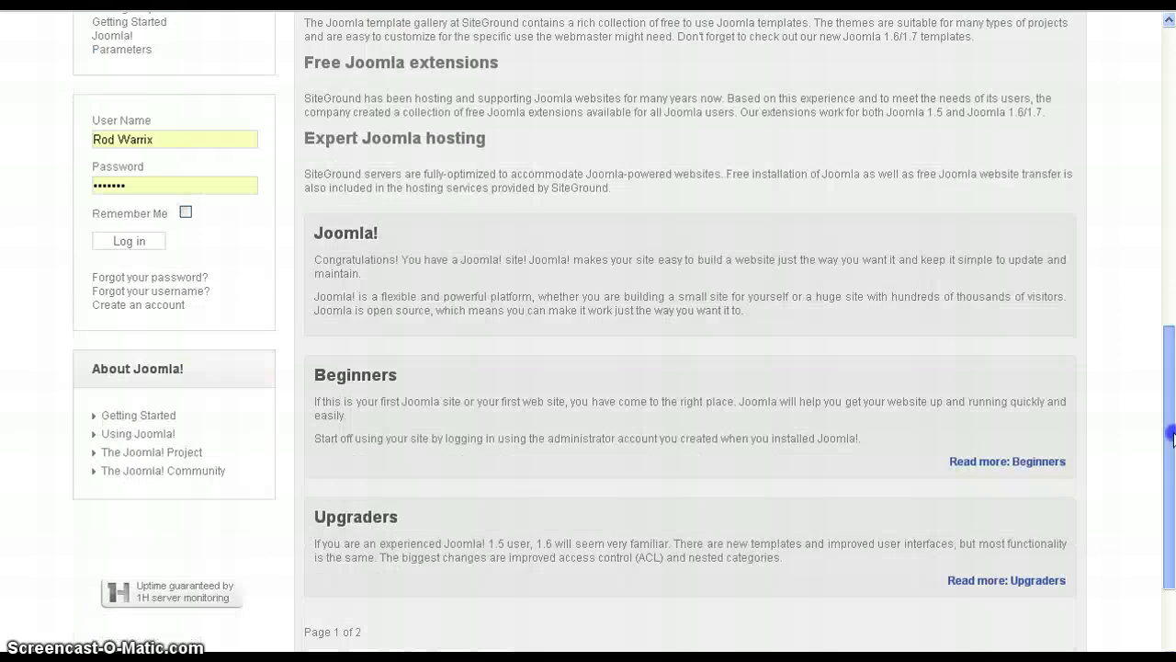
click(1165, 151)
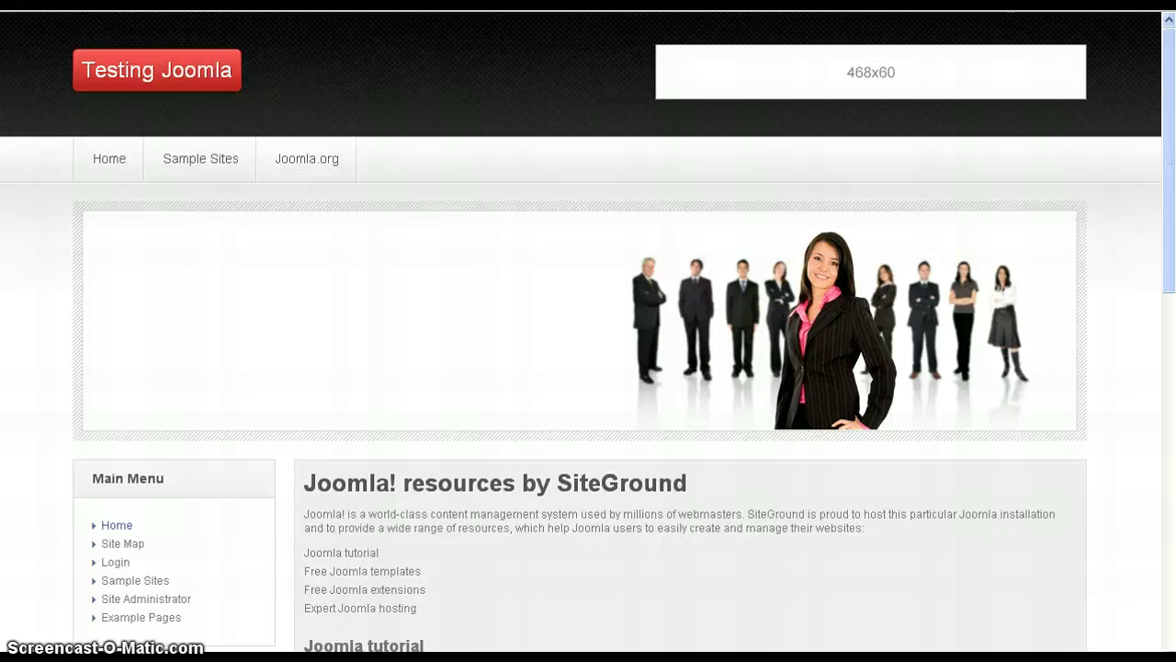
key(ctrl+w)
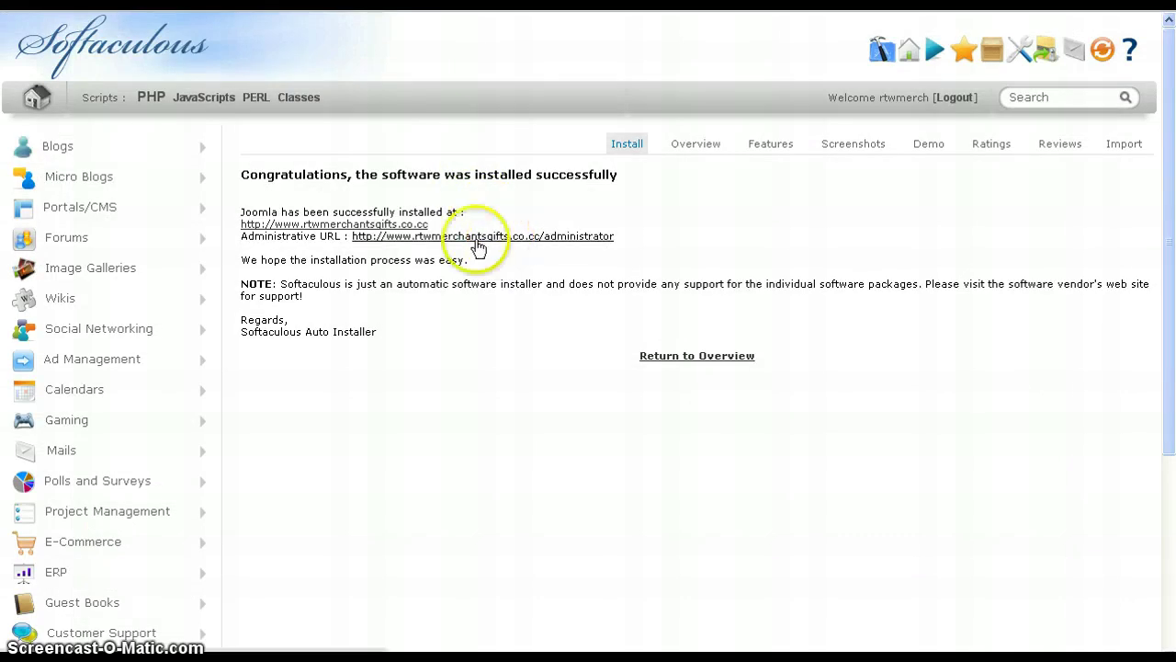
- Follow the /administrator Administrative URL link to the Joomla login page
click(457, 236)
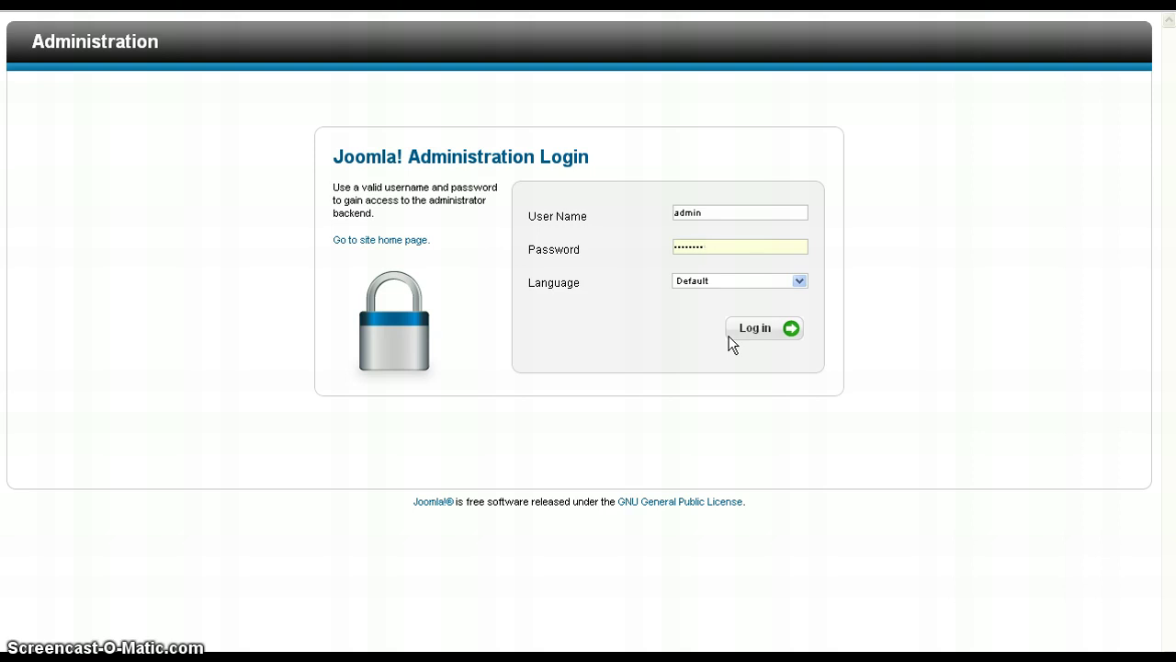
- Log in as administrator and go to Site > My Profile
click(755, 342)
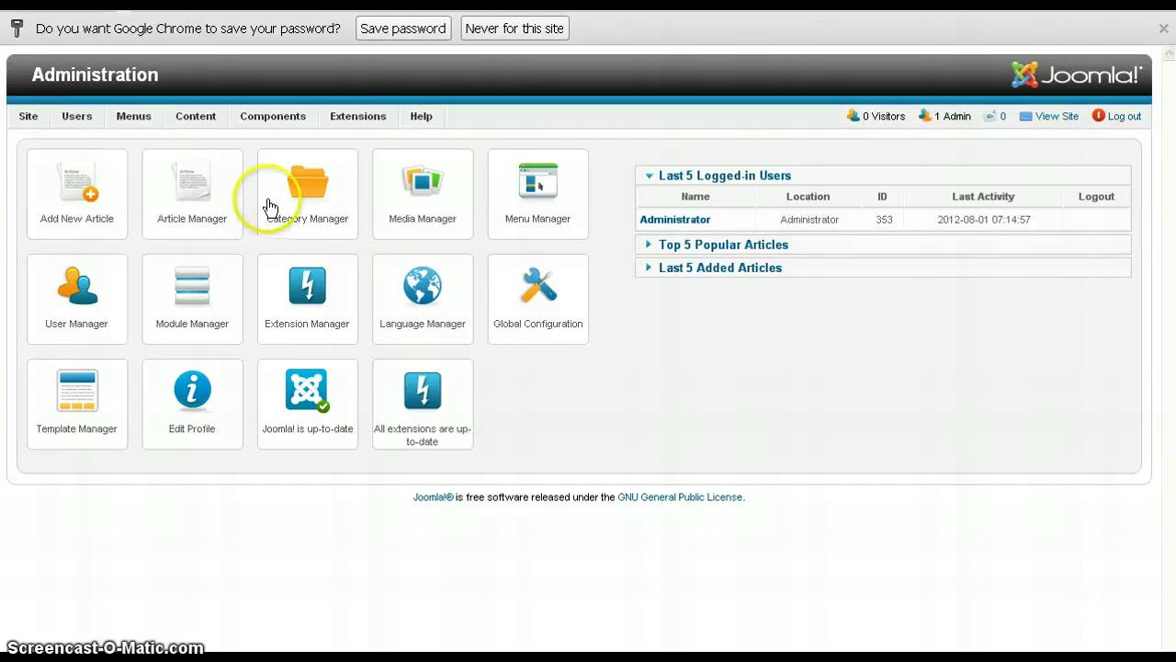
click(24, 124)
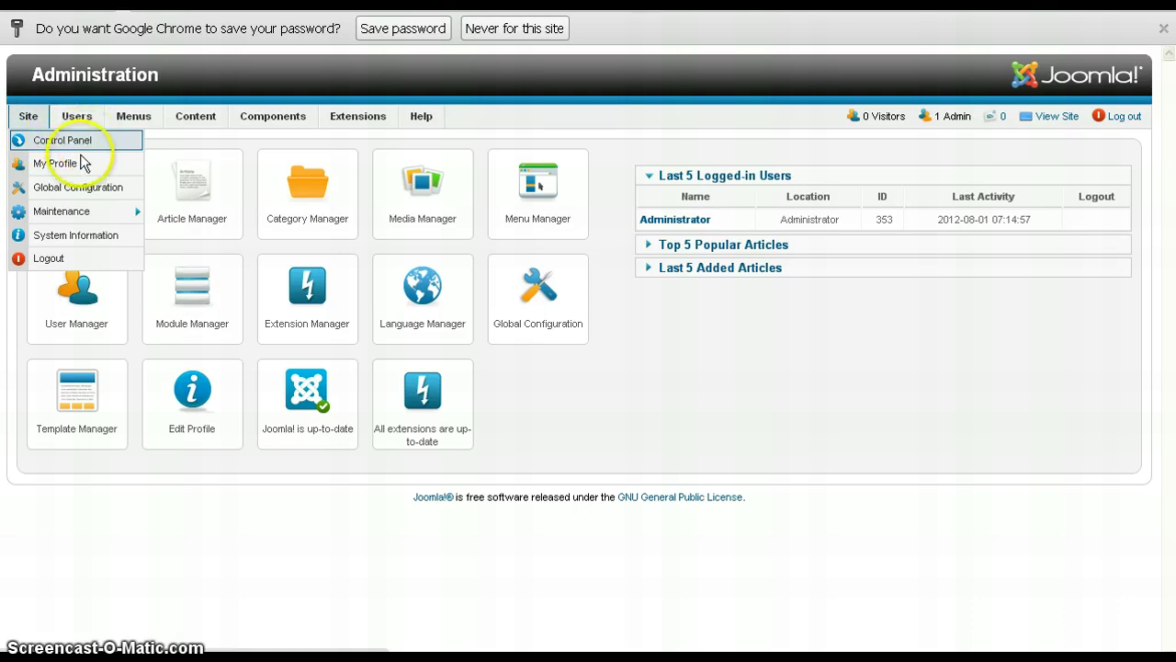
click(81, 165)
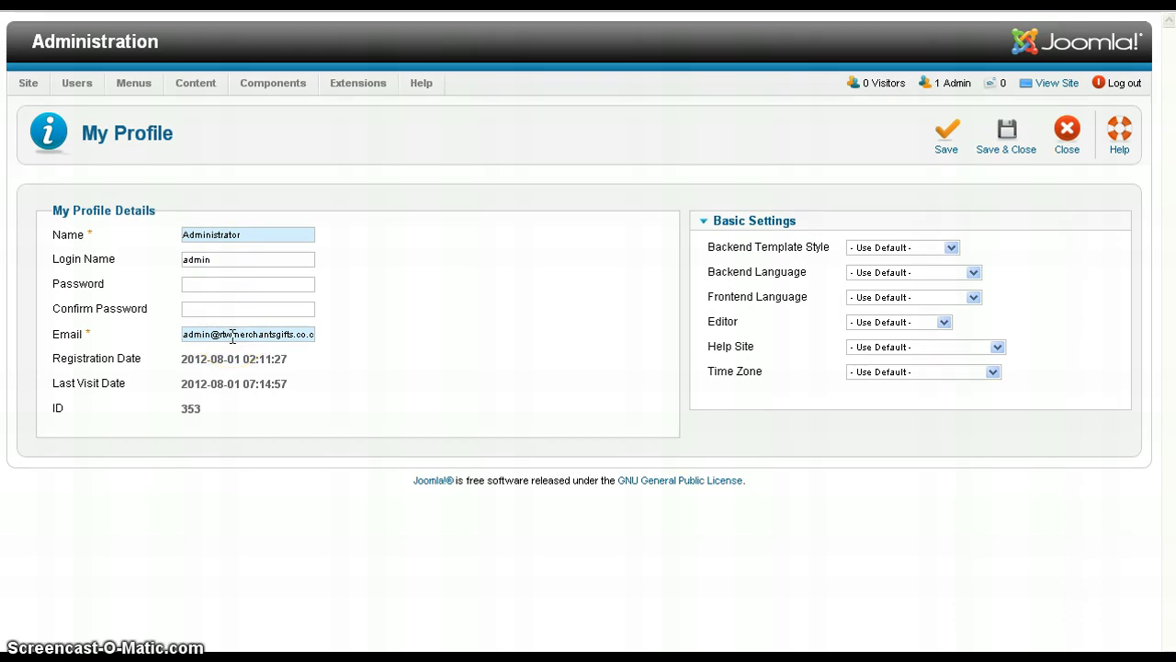
- Replace the profile Name with the owner's full name, keeping Login Name as admin
double_click(274, 235)
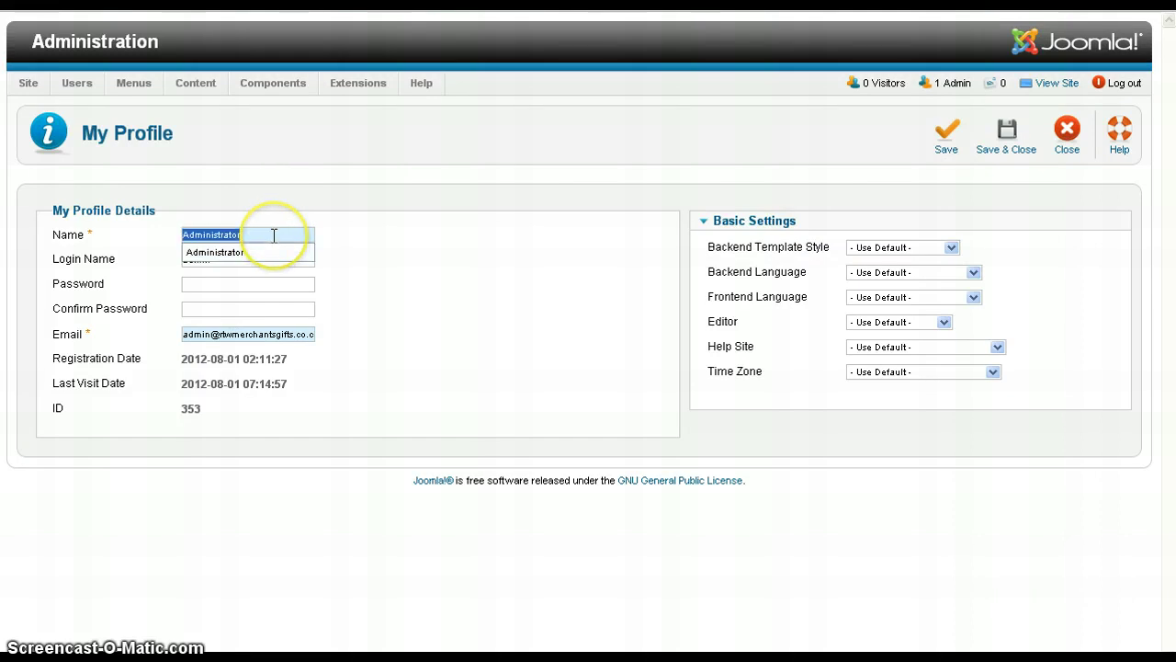
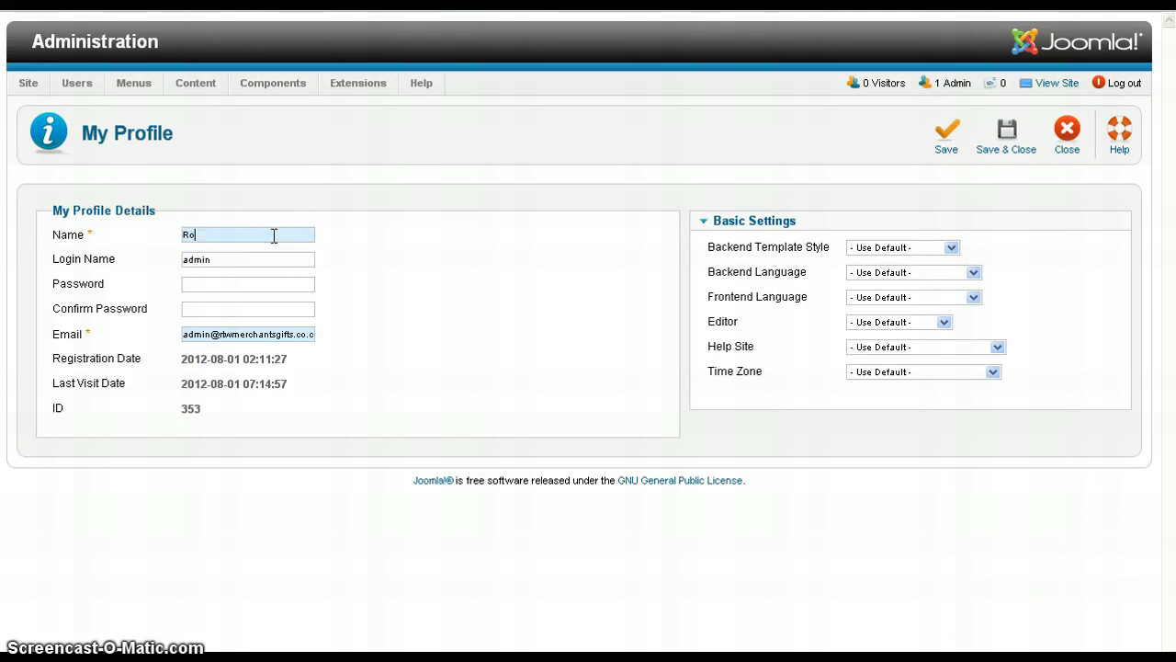
key(Tab)
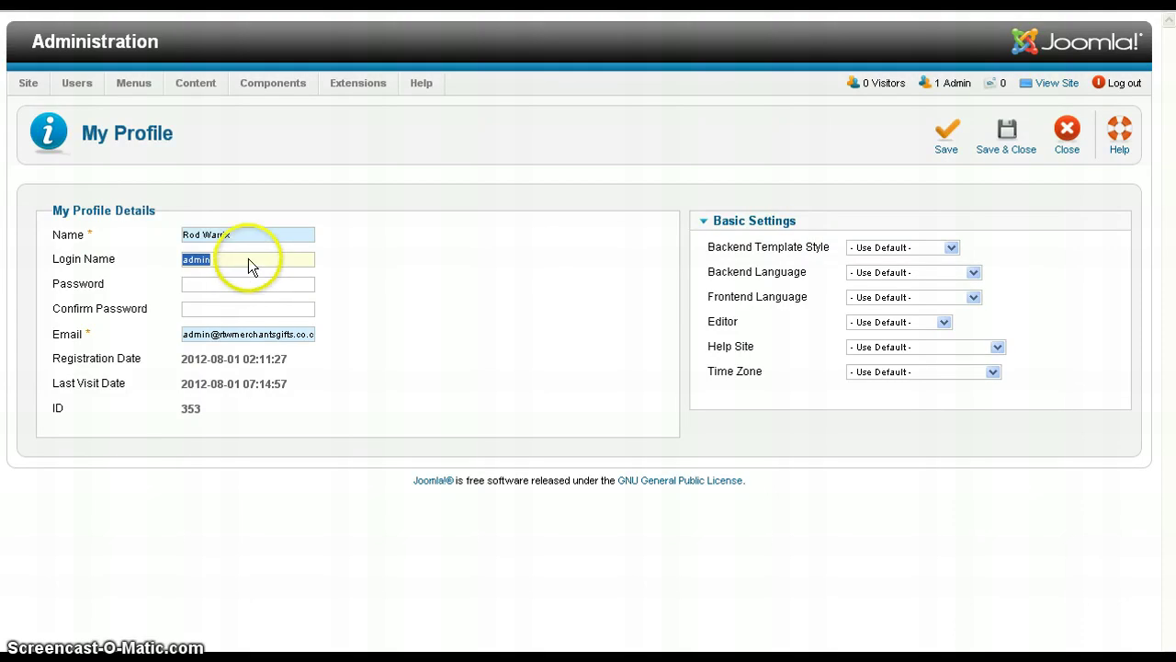
click(248, 258)
click(210, 258)
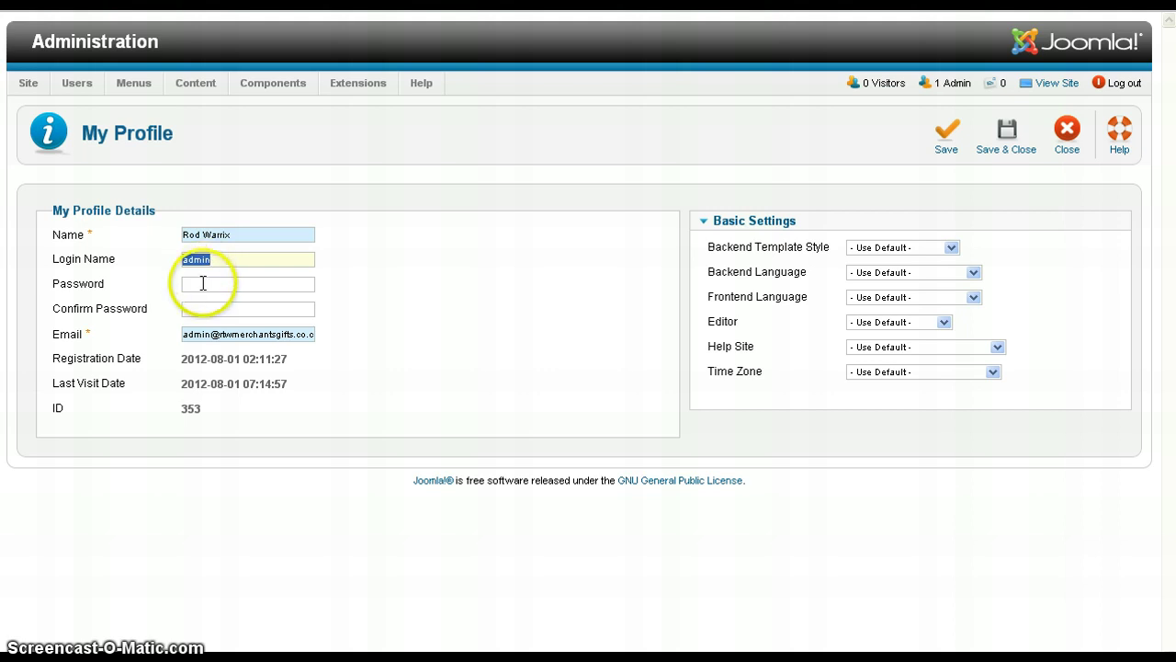
- Enter and confirm the new account password, then save and close the profile
click(204, 282)
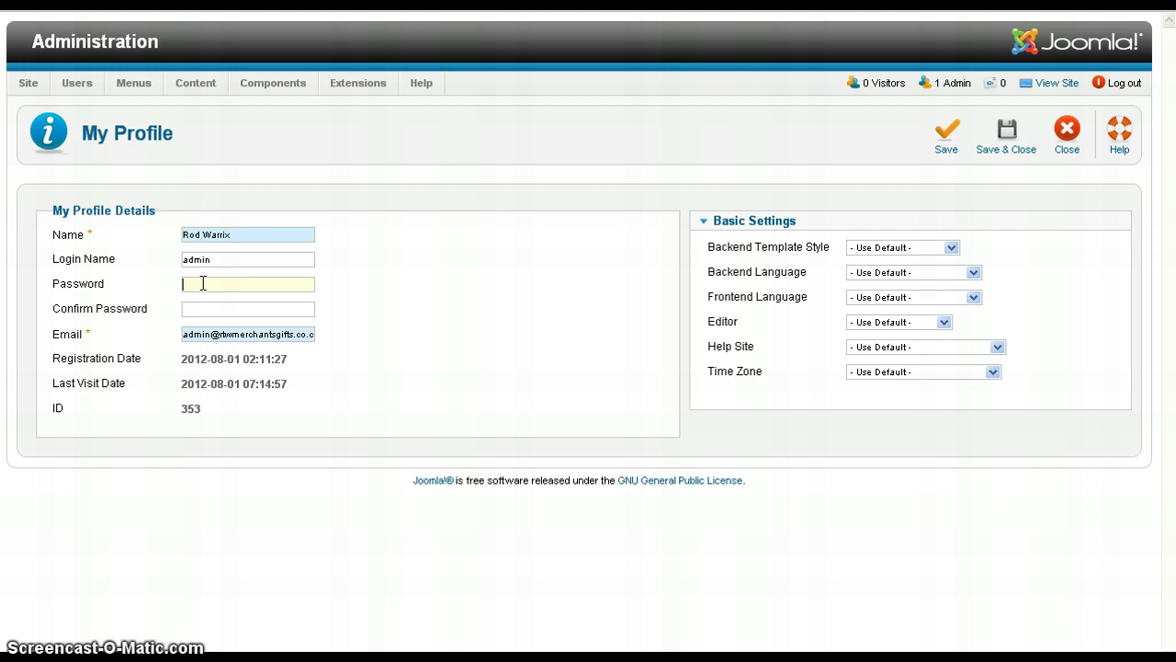
text(••••••••••••)
click(202, 334)
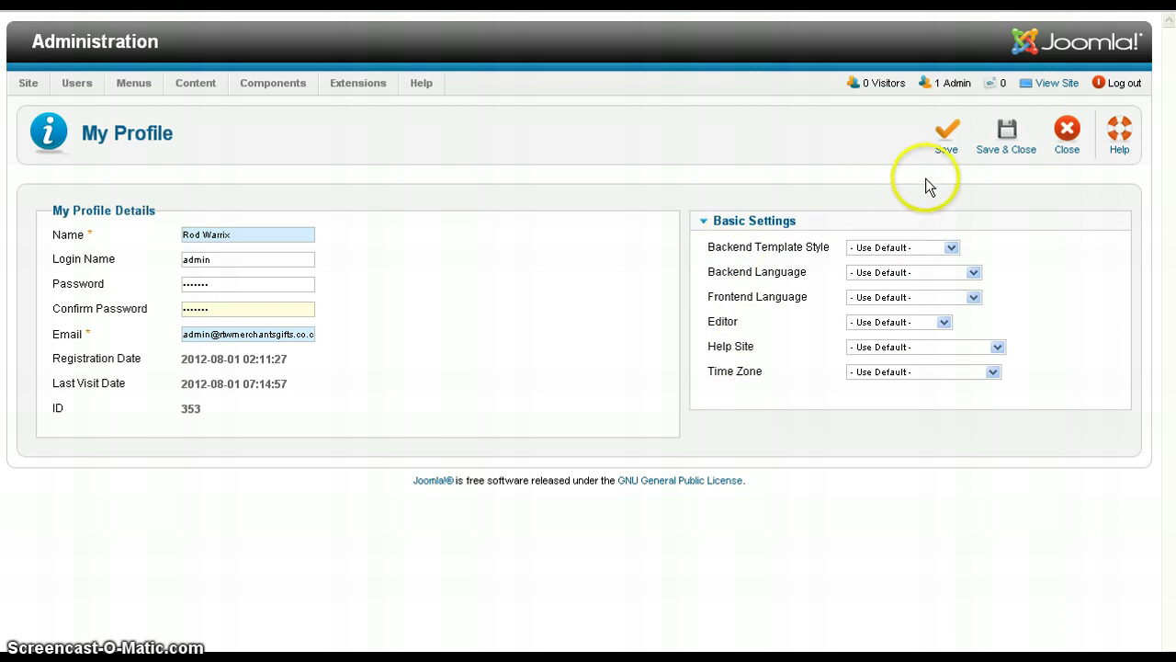
click(946, 152)
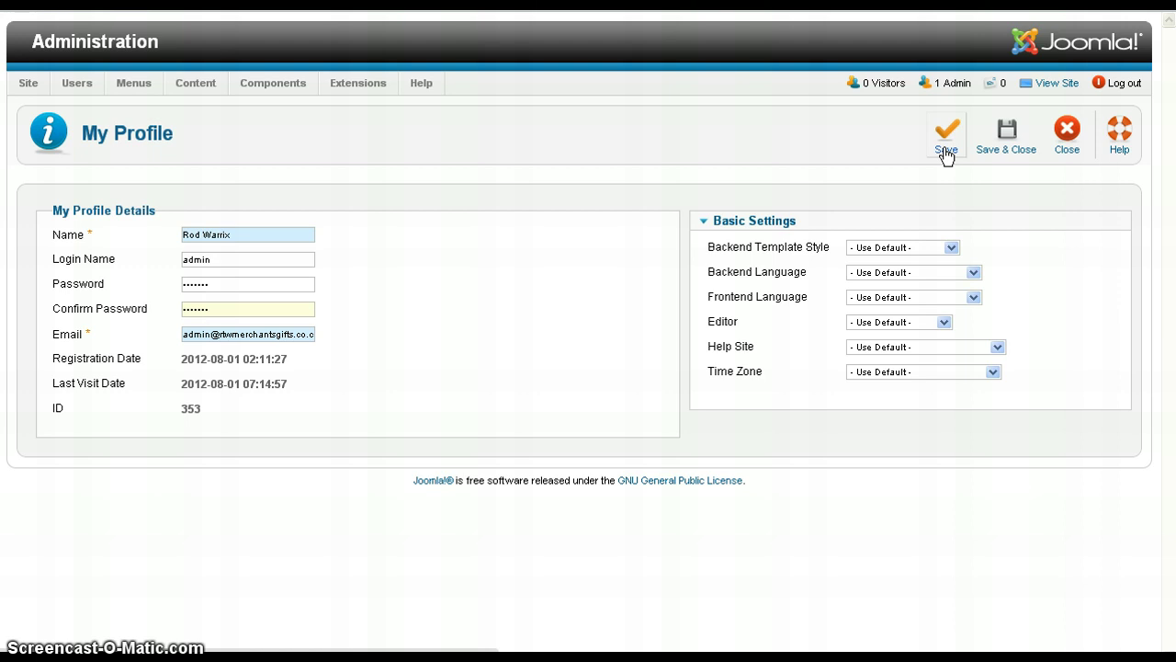
click(946, 152)
- Save and close the edited admin profile, then go to Extensions > Template Manager
click(1020, 144)
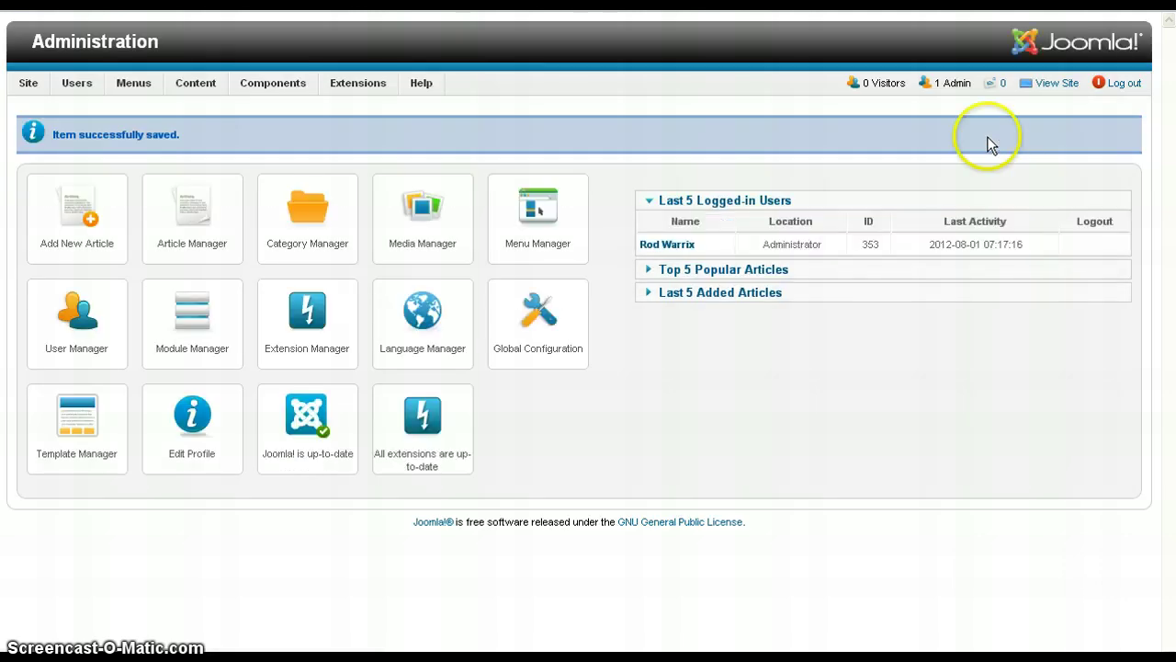
mouse_move(356, 87)
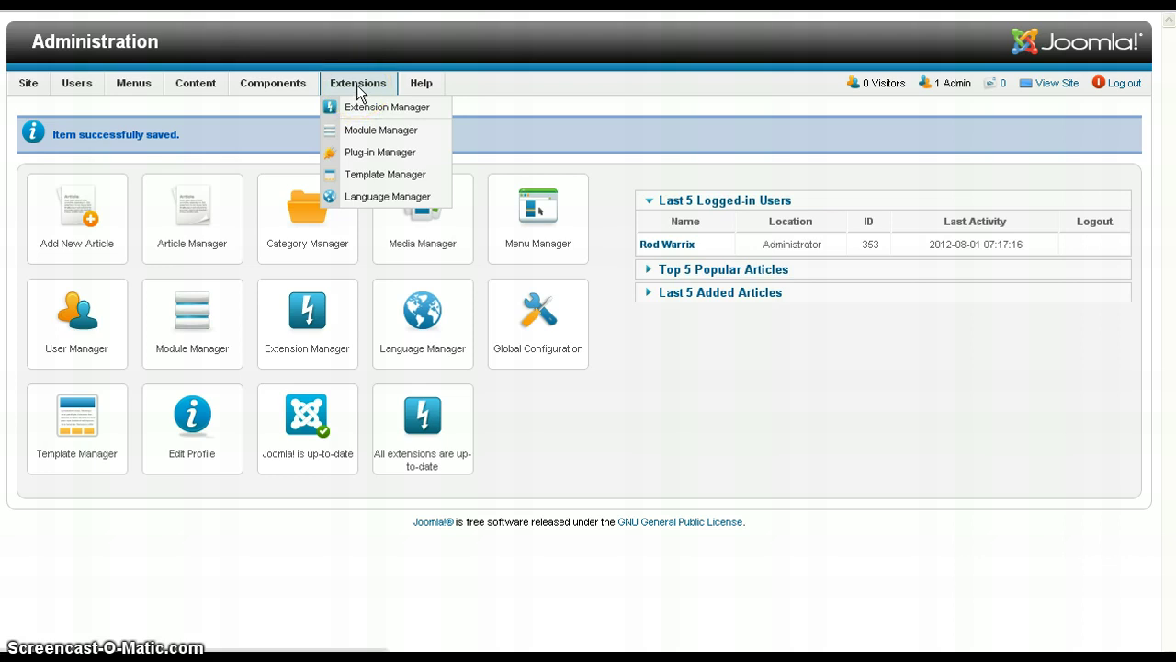
click(384, 175)
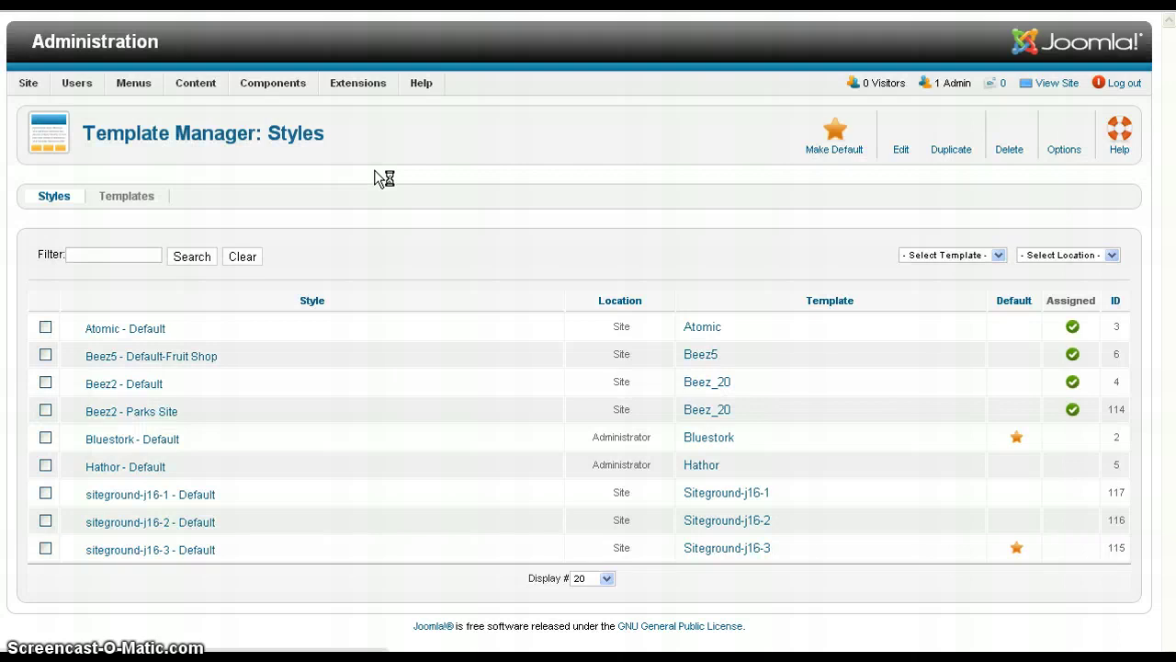
- Switch to the Templates view listing installed templates such as Atomic, Beez5 and Bluestork
click(342, 219)
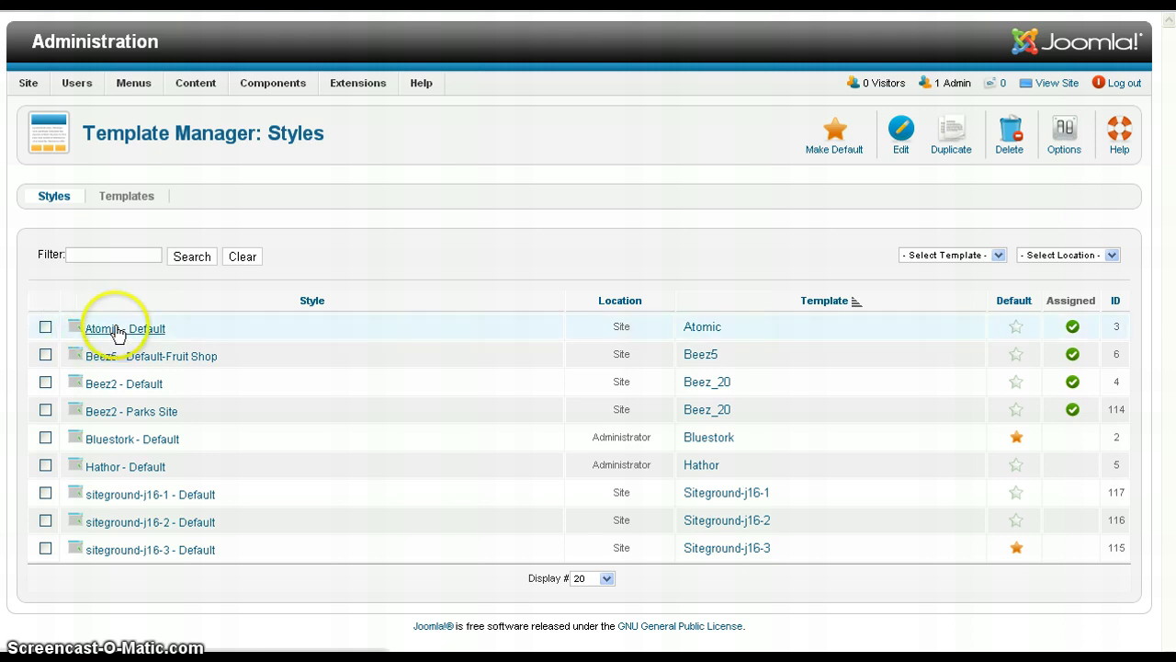
click(120, 198)
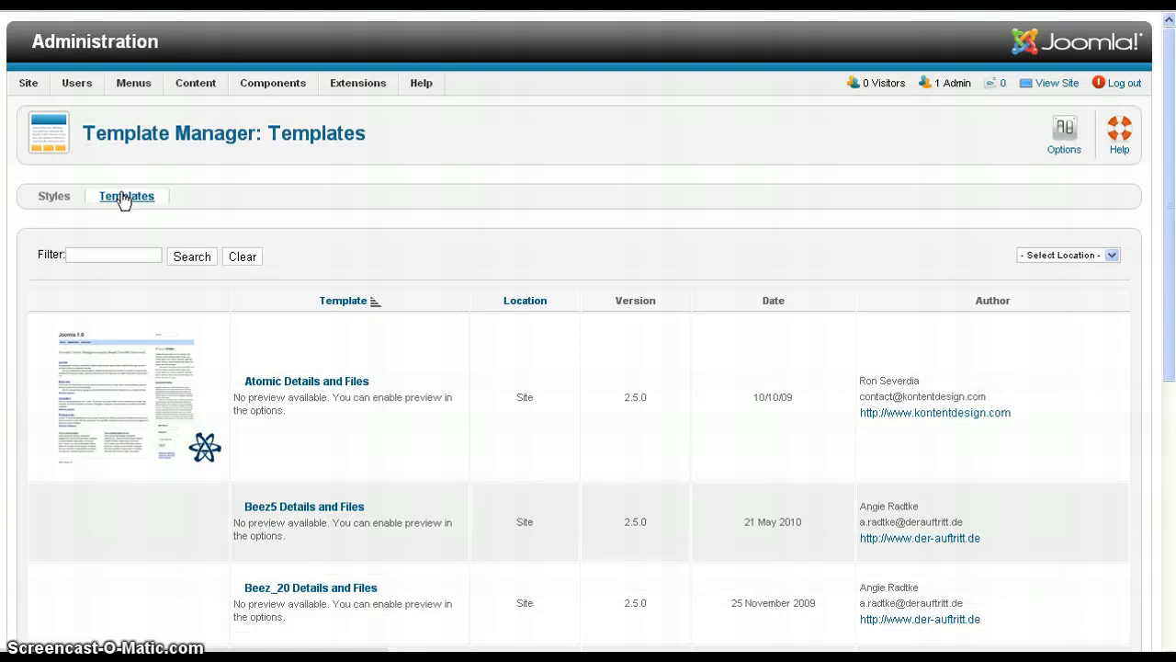
click(342, 313)
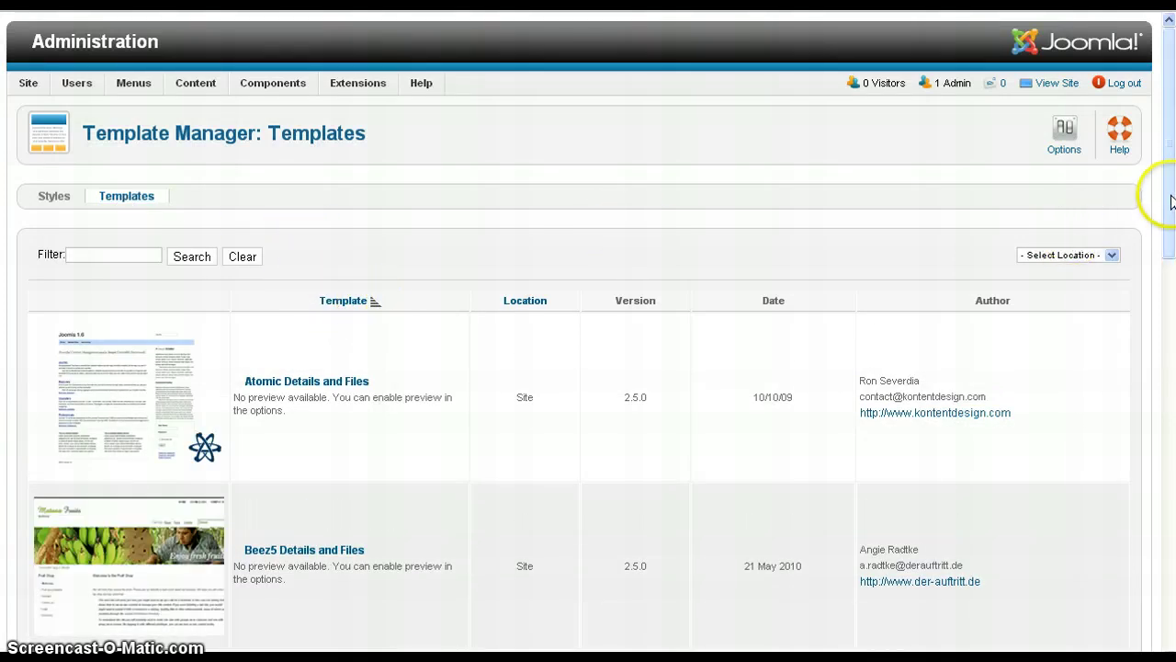
scroll(1163, 196, down, 2)
scroll(607, 195, down, 1)
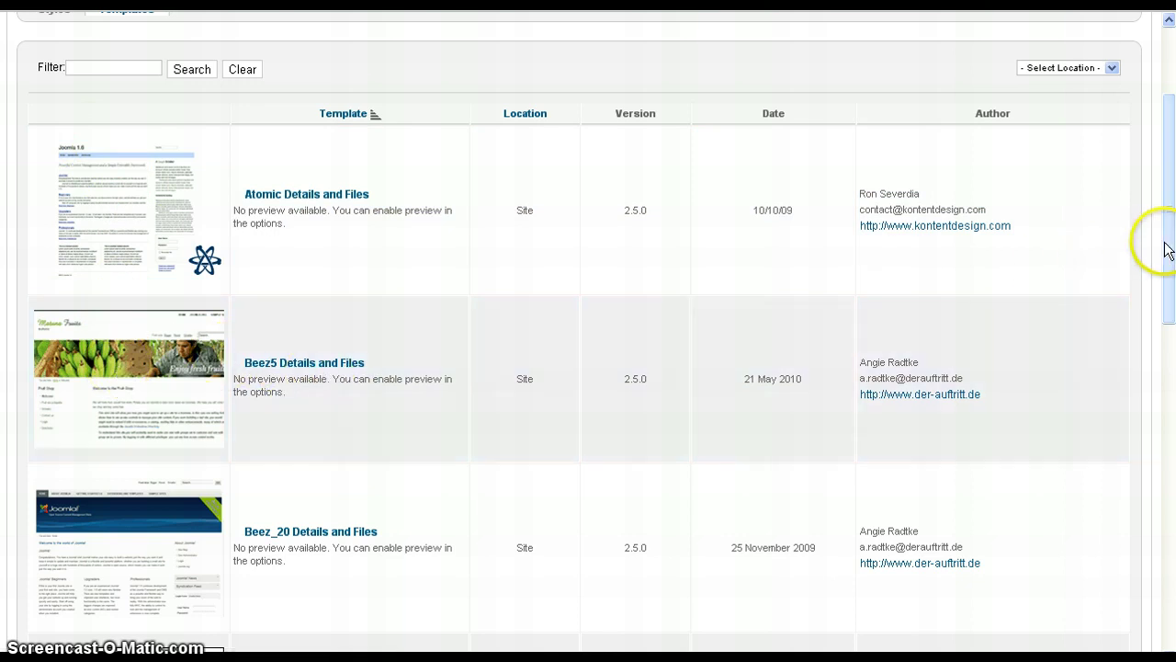
drag(1171, 276, 1171, 531)
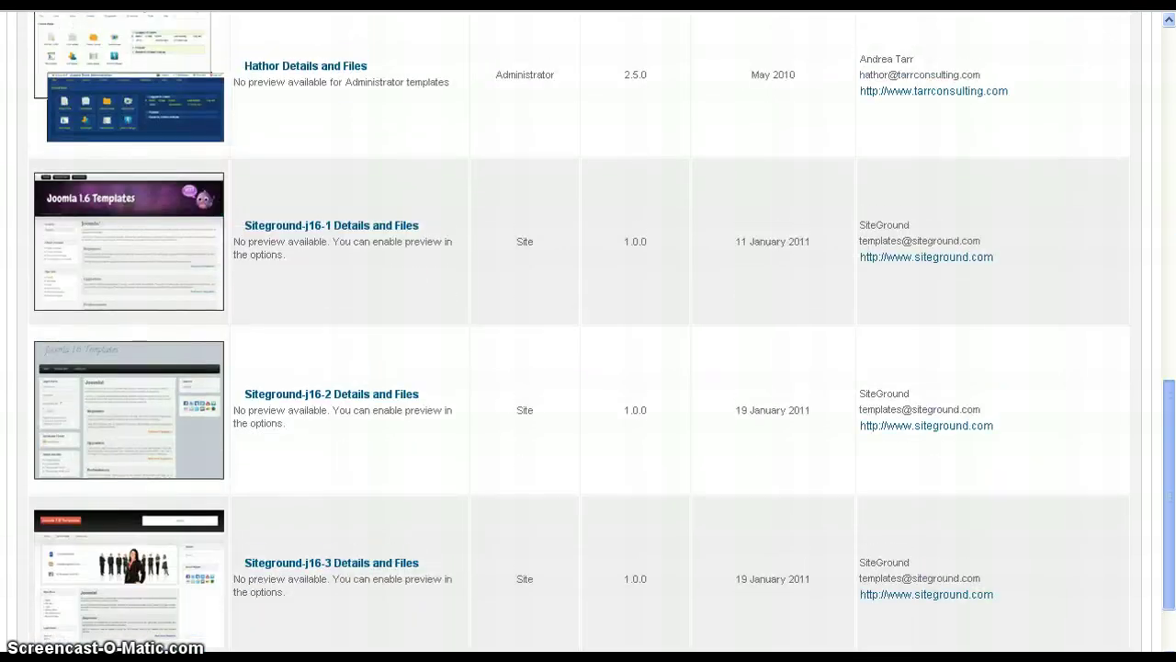
scroll(722, 418, down, 1)
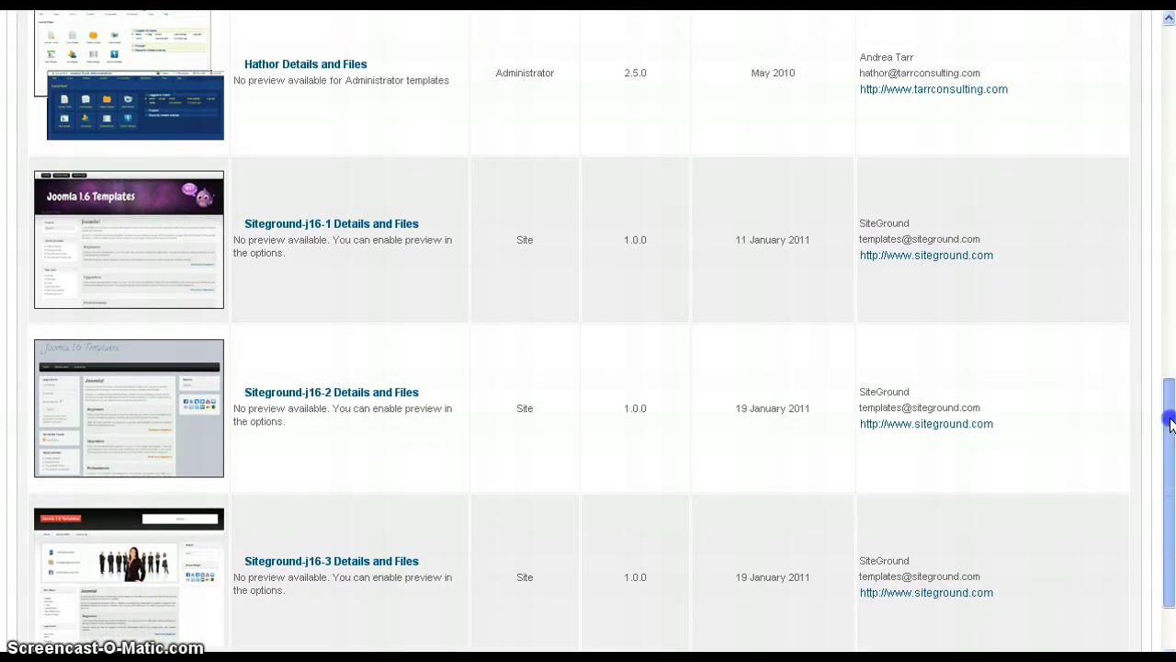
scroll(1168, 411, up, 1)
drag(1160, 220, 1160, 31)
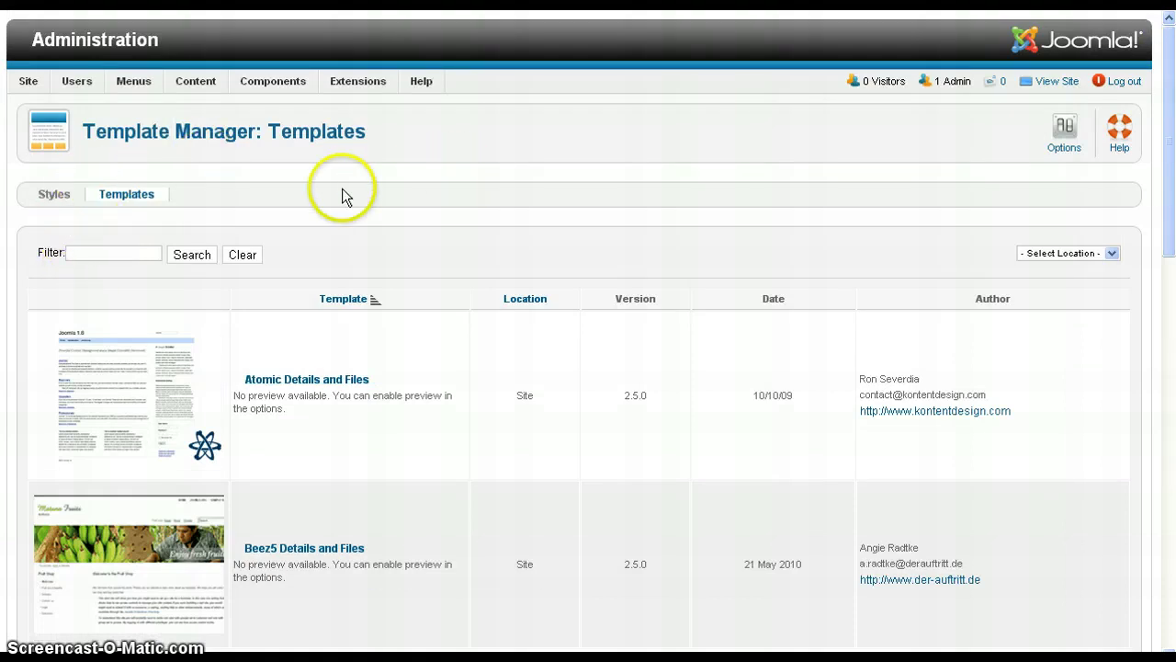
click(59, 204)
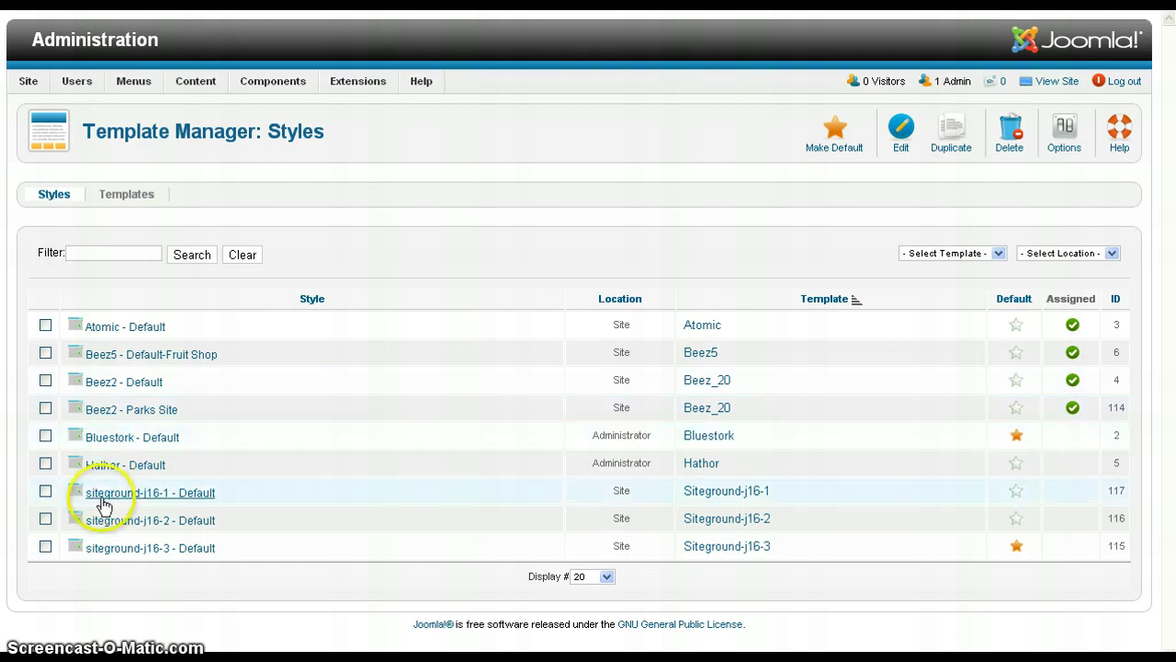
- Select the siteground-j16-1 - Default style and click its Default star
click(45, 492)
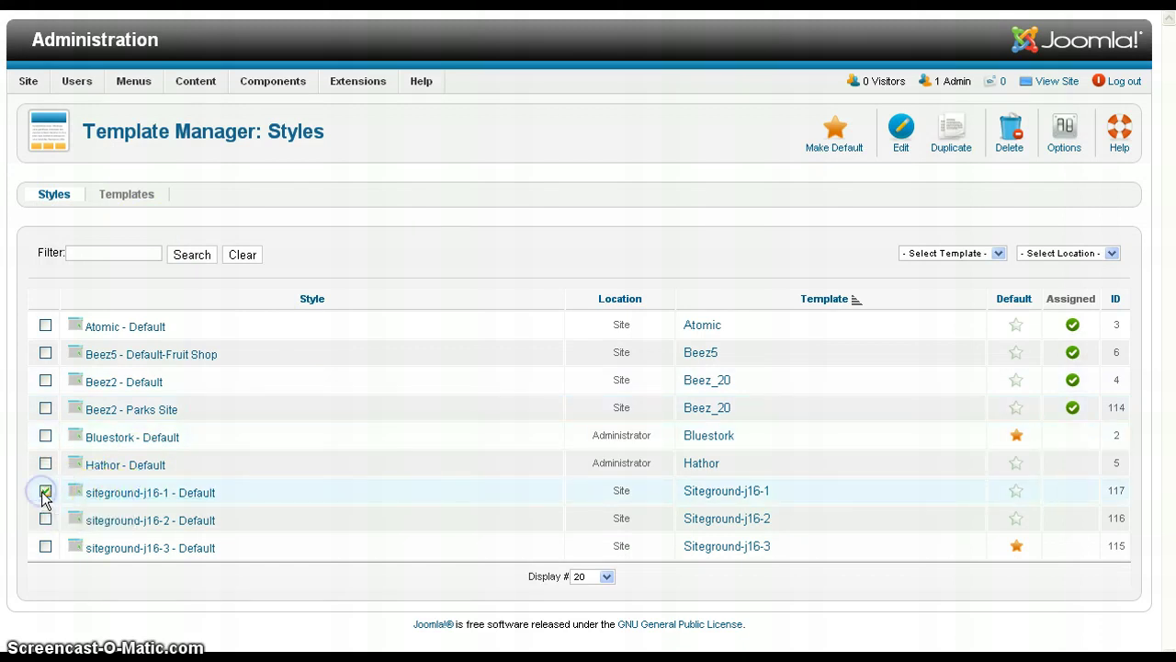
click(1017, 493)
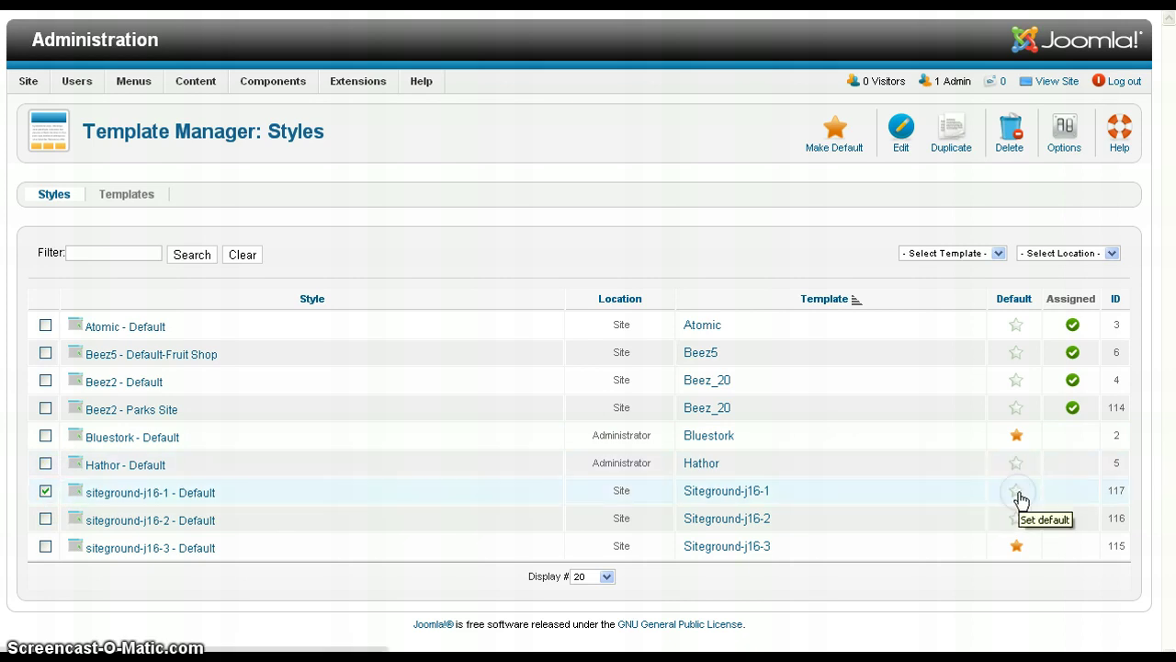